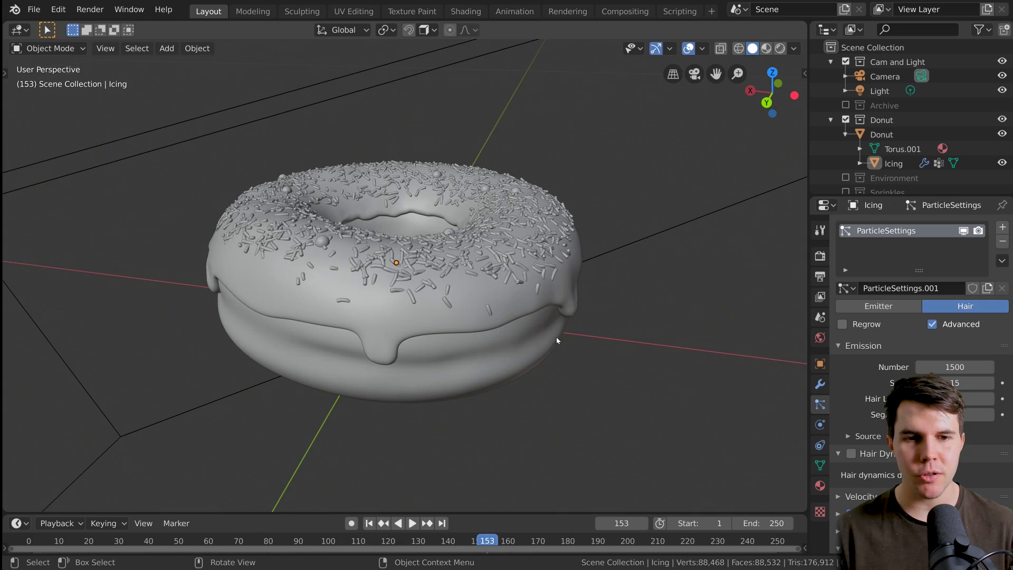
# Hide the donut's icing object and show the bare dough in Rendered viewport shading.
pyautogui.moveTo(556, 338); pyautogui.dragTo(302, 340, button='middle')
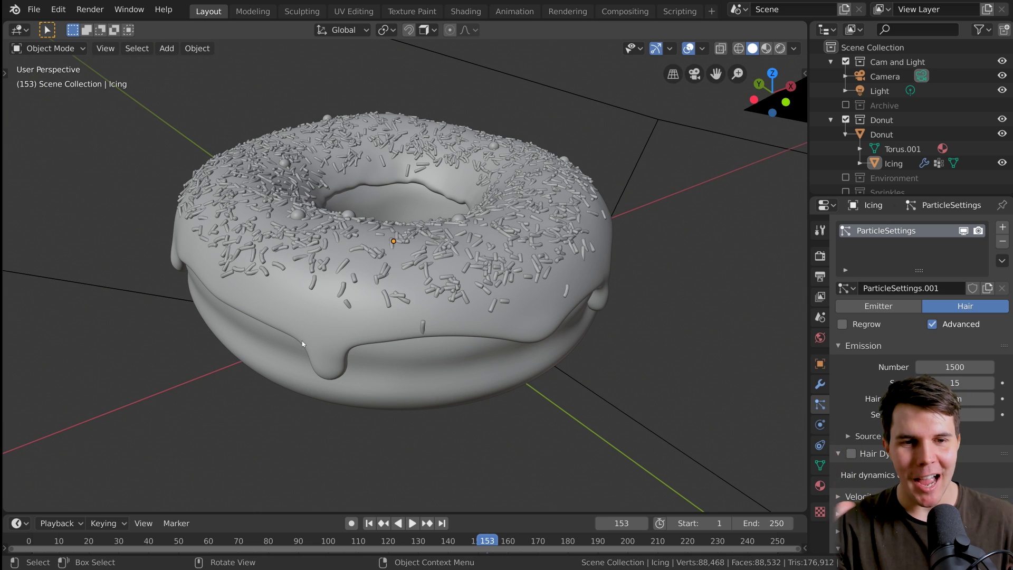
pyautogui.moveTo(384, 293); pyautogui.dragTo(463, 309, button='middle')
pyautogui.click(432, 320)
pyautogui.scroll(-2, 432, 320)
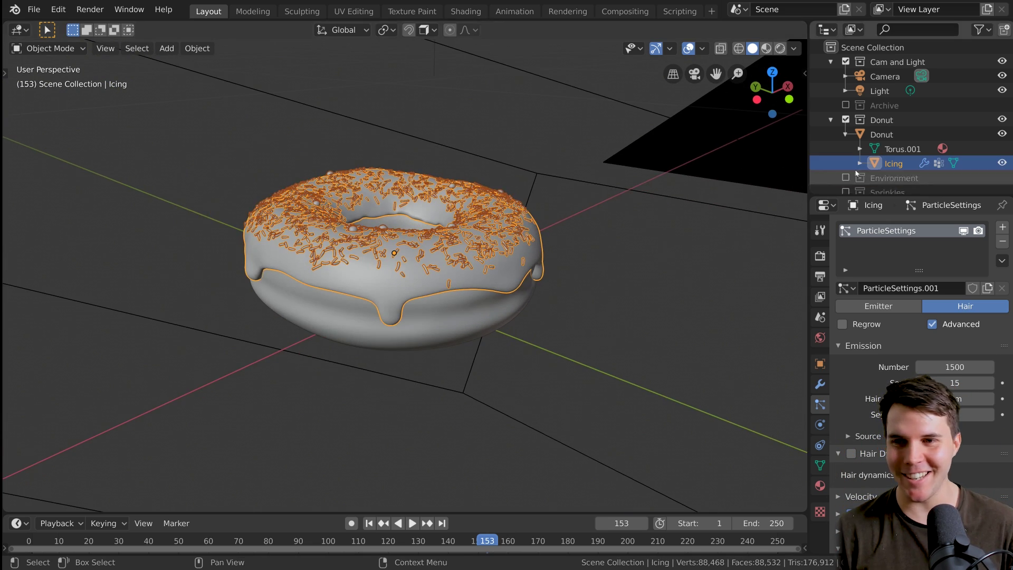
pyautogui.click(1002, 163)
pyautogui.moveTo(631, 232); pyautogui.dragTo(563, 235, button='middle')
pyautogui.press('z')
pyautogui.click(562, 201)
pyautogui.moveTo(562, 201)
pyautogui.mouseDown(button='middle')
pyautogui.moveTo(533, 255)
pyautogui.moveTo(420, 274)
pyautogui.moveTo(369, 312)
pyautogui.moveTo(442, 289)
pyautogui.mouseUp(button='middle')
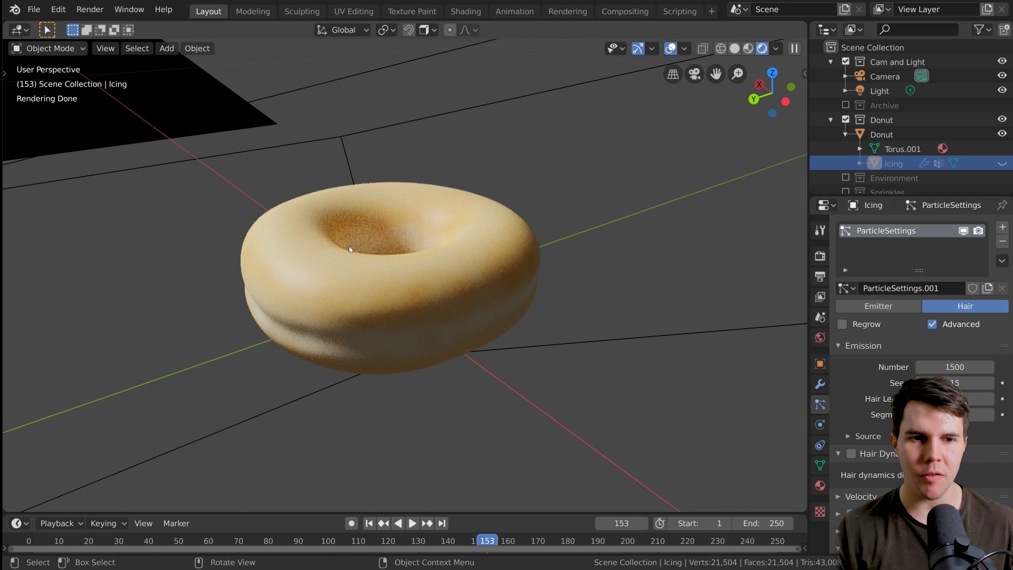
# Switch to the web browser and examine the glazed donut's surface up close in the reference photo.
pyautogui.hotkey('alt', 'Tab')
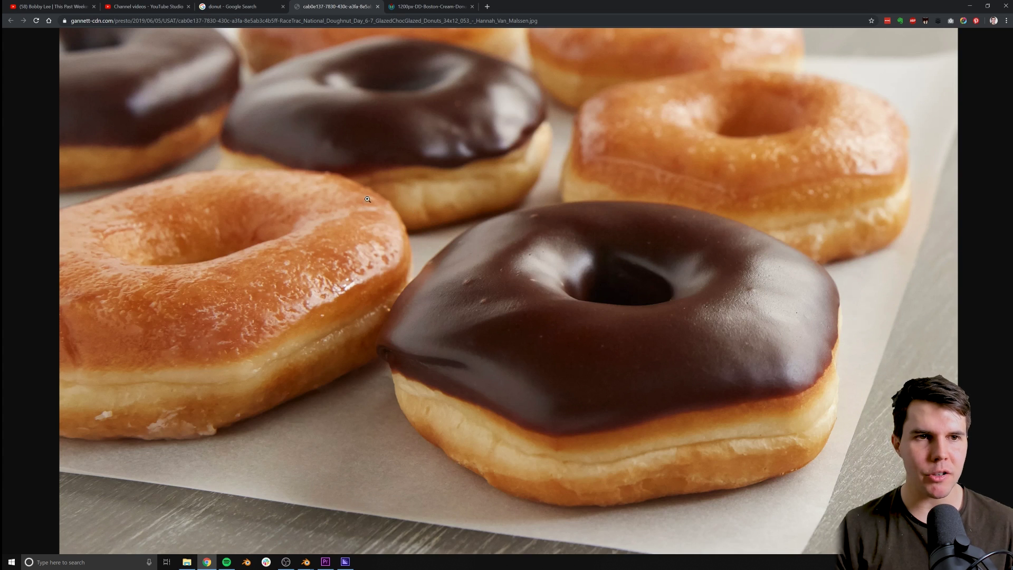
pyautogui.click(239, 297)
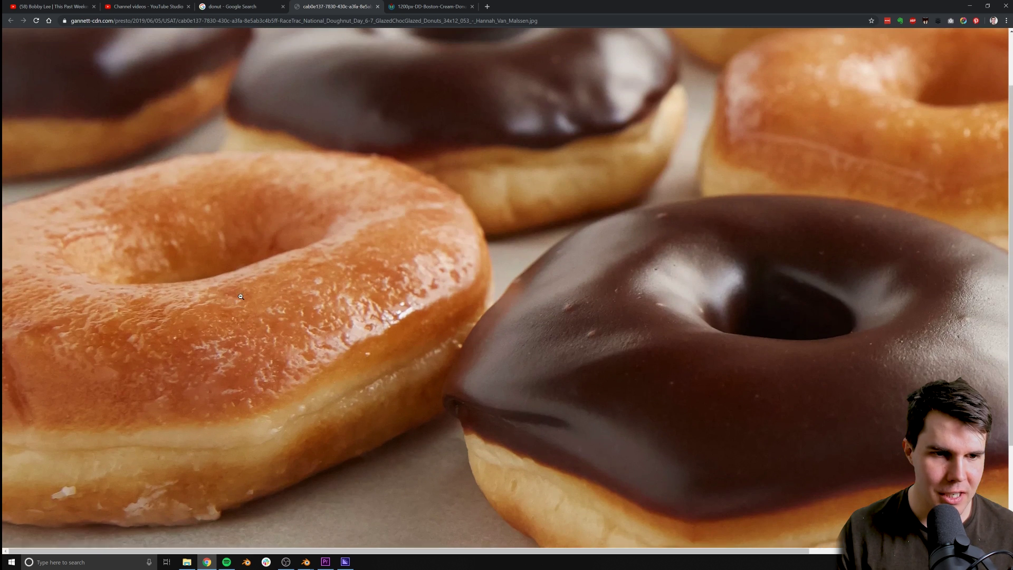
pyautogui.click(299, 330)
pyautogui.click(298, 330)
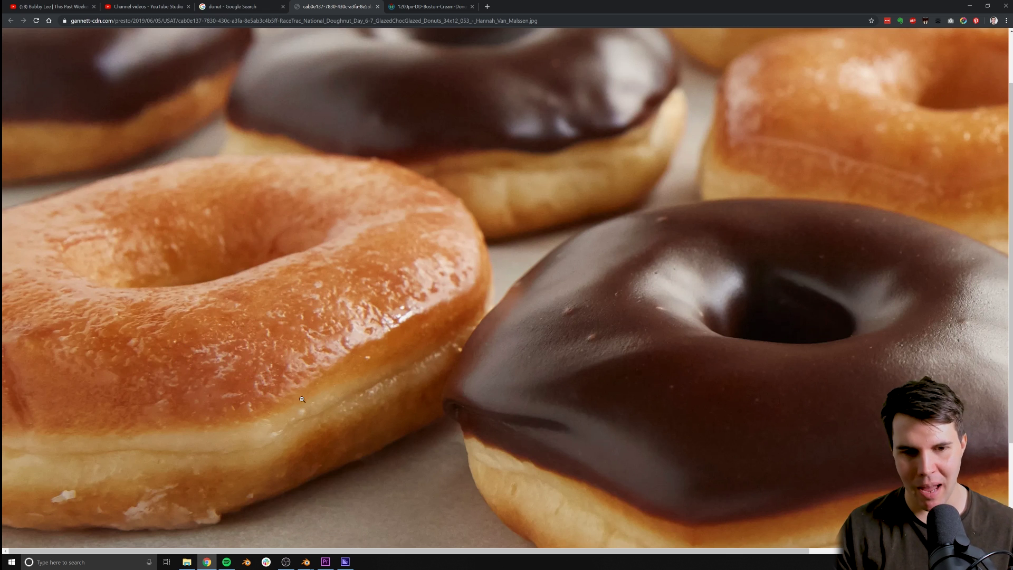
pyautogui.scroll(-1, 309, 401)
pyautogui.scroll(2, 462, 169)
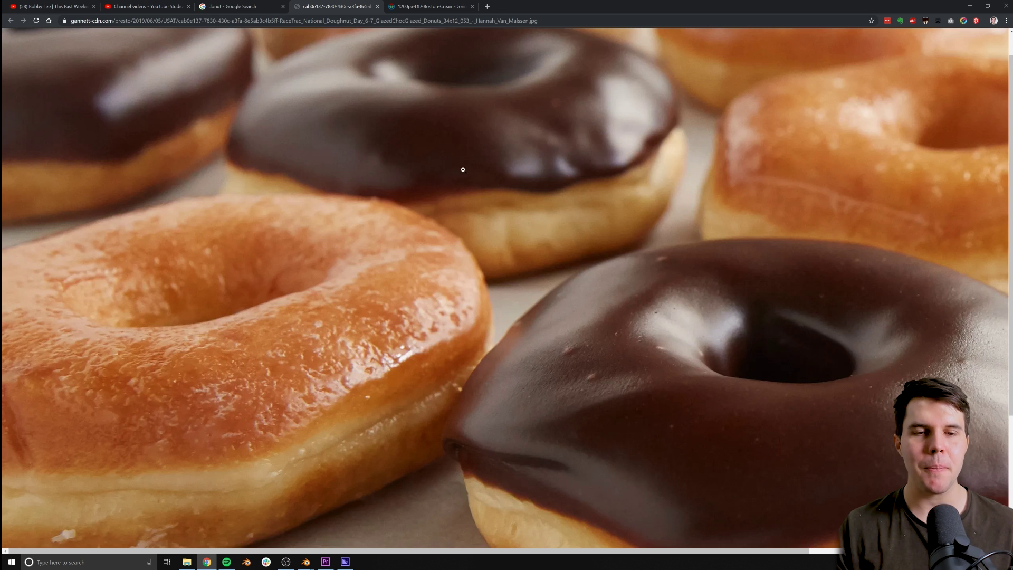
# Switch back to Blender, select the donut, and show it in the Shading workspace with an enlarged 3D viewport in Look Dev shading.
pyautogui.hotkey('alt', 'Tab')
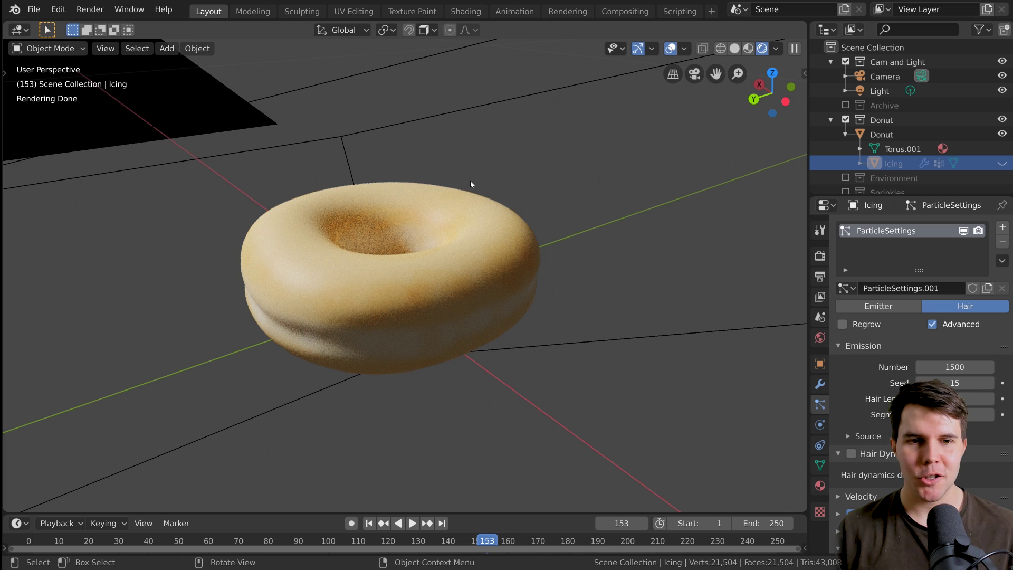
pyautogui.click(456, 225)
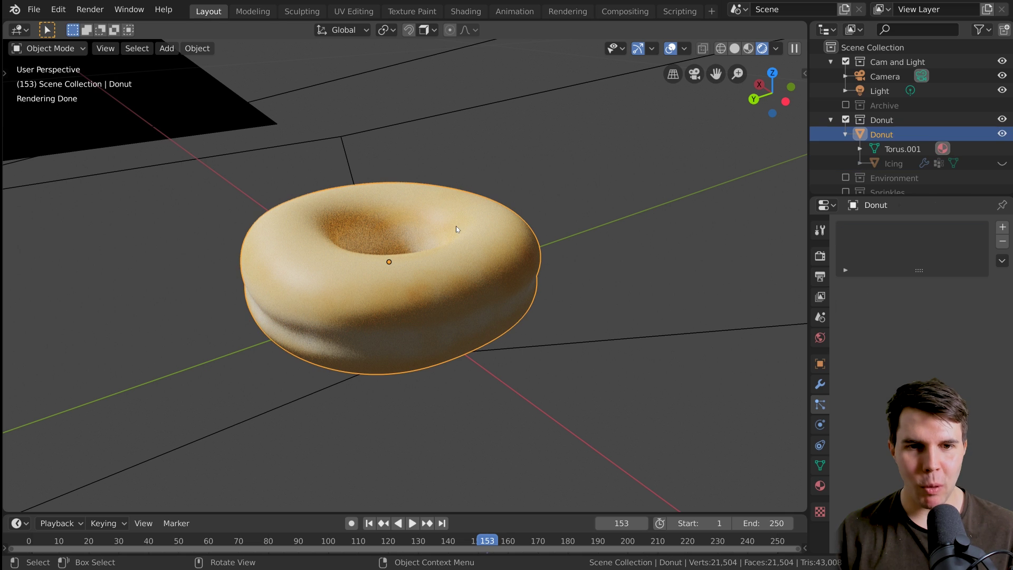
pyautogui.click(464, 12)
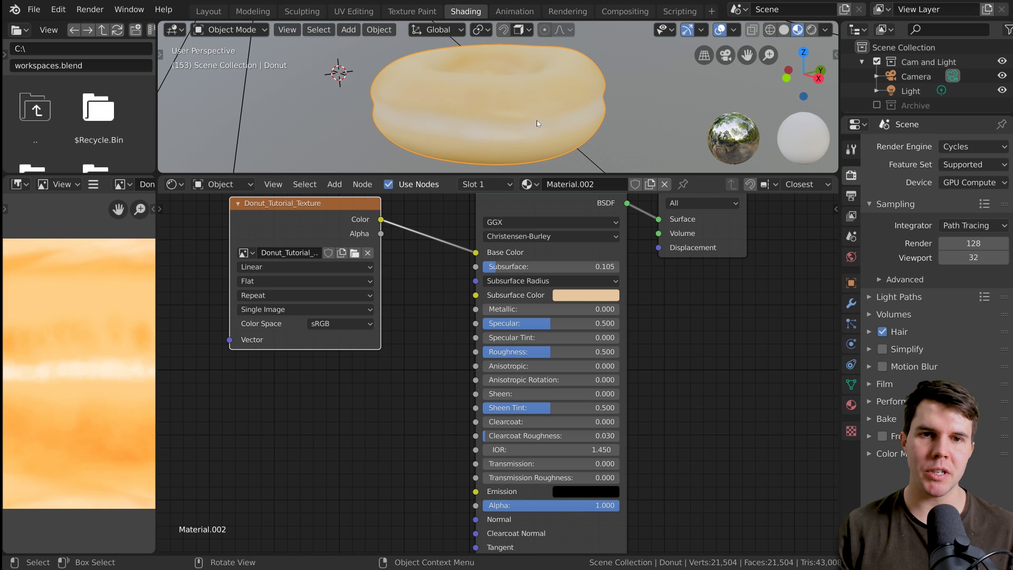
pyautogui.moveTo(541, 175); pyautogui.dragTo(562, 297)
pyautogui.moveTo(565, 190)
pyautogui.mouseDown(button='middle')
pyautogui.moveTo(552, 195)
pyautogui.moveTo(563, 147)
pyautogui.mouseUp(button='middle')
pyautogui.press('z')
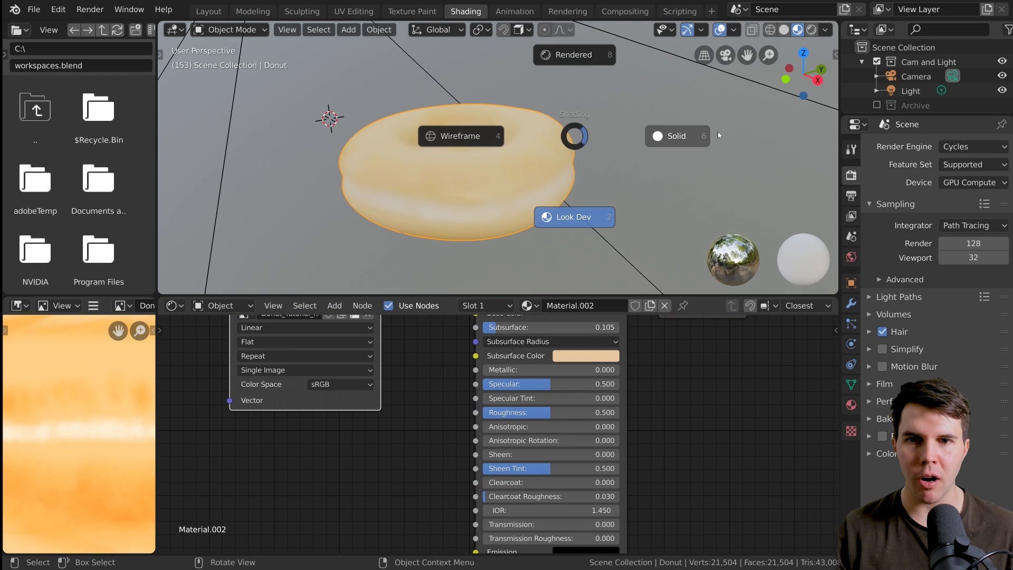
pyautogui.click(600, 219)
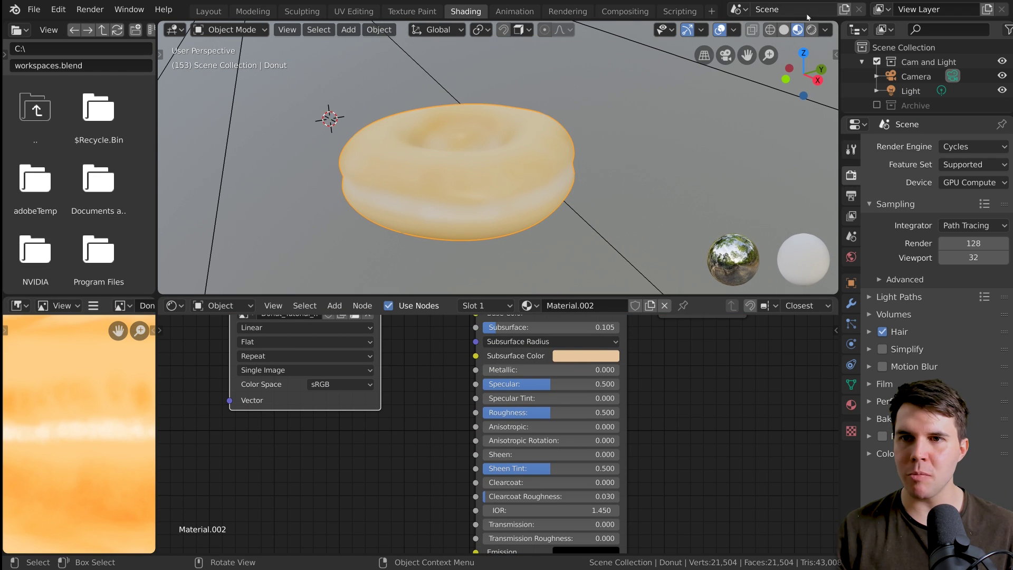
# Compare the donut in Solid and Look Dev shading in the Shading workspace's viewport.
pyautogui.click(784, 30)
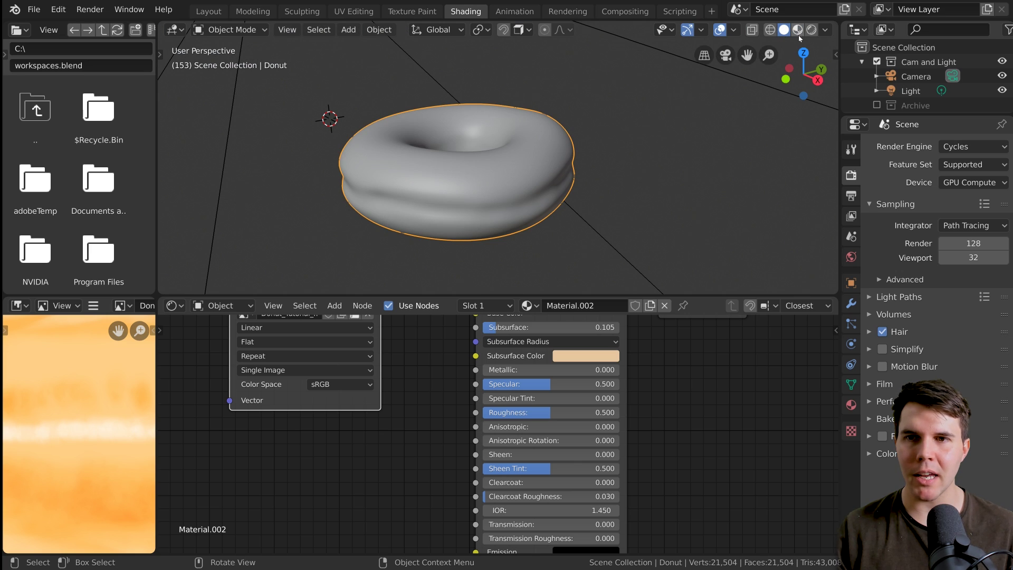
pyautogui.click(798, 31)
pyautogui.scroll(2, 637, 161)
pyautogui.click(785, 31)
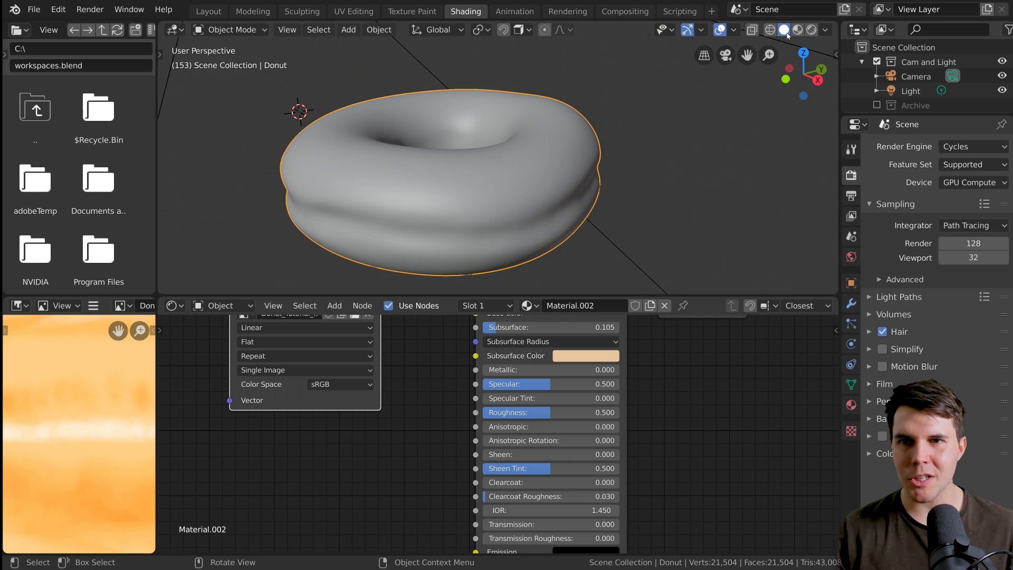
# Return to the Layout workspace and set its viewport from Rendered to Solid, then to Look Dev shading.
pyautogui.click(209, 11)
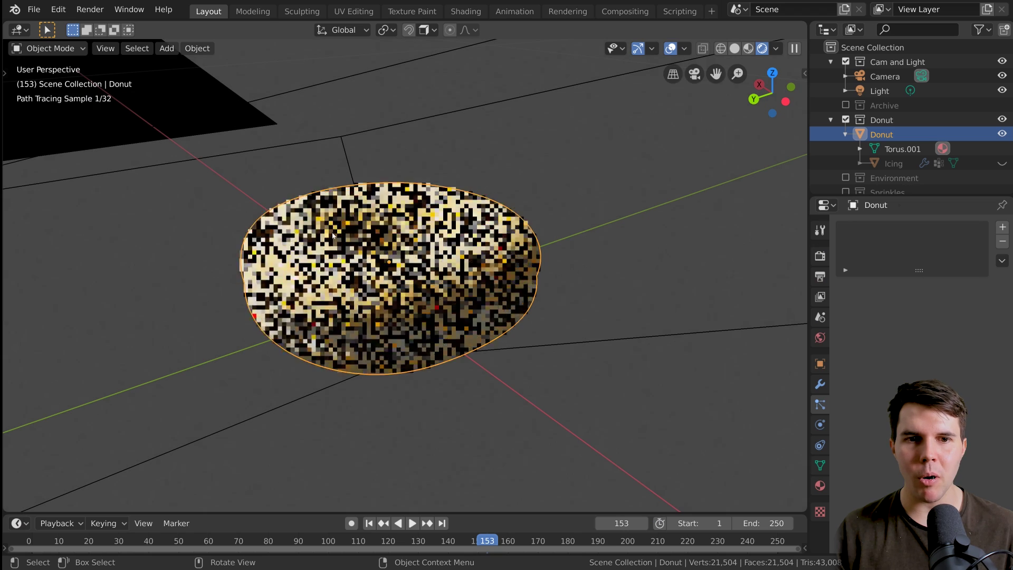
pyautogui.click(752, 49)
pyautogui.scroll(1, 442, 255)
pyautogui.moveTo(442, 255)
pyautogui.mouseDown(button='middle')
pyautogui.moveTo(422, 258)
pyautogui.moveTo(446, 251)
pyautogui.mouseUp(button='middle')
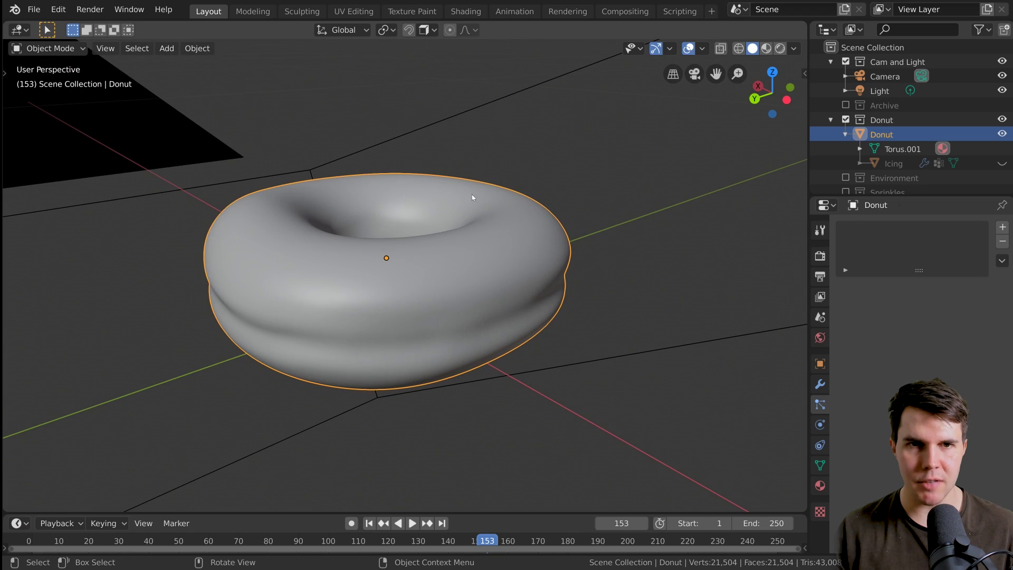
pyautogui.click(767, 50)
pyautogui.moveTo(569, 236); pyautogui.dragTo(411, 282, button='middle')
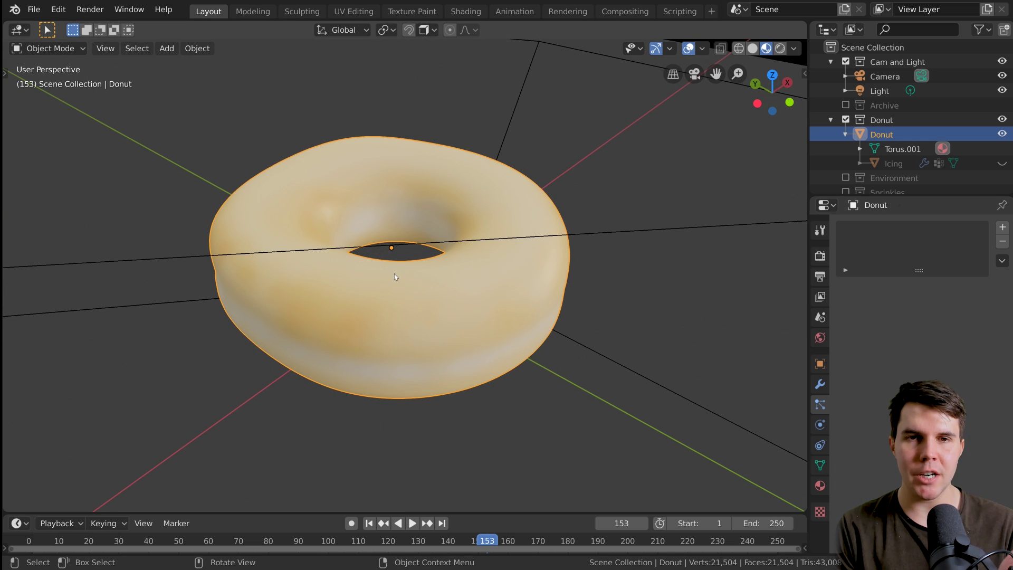
pyautogui.moveTo(452, 243); pyautogui.dragTo(446, 195, button='middle')
# Look at the viewport shading's lighting options and examine the donut's material from several angles.
pyautogui.click(794, 48)
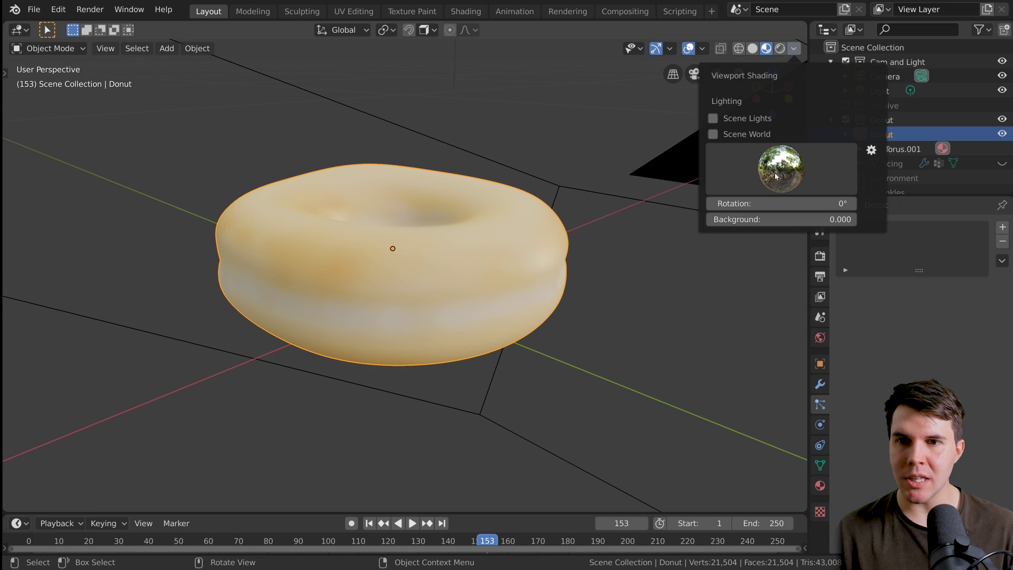
pyautogui.scroll(-2, 630, 235)
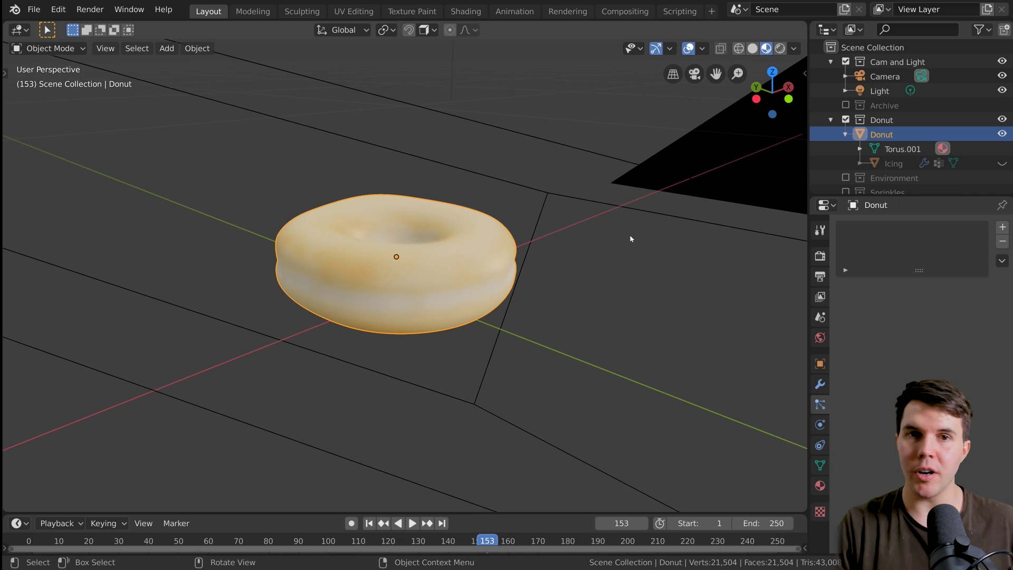
pyautogui.scroll(1, 576, 278)
pyautogui.moveTo(562, 260); pyautogui.dragTo(549, 327, button='middle')
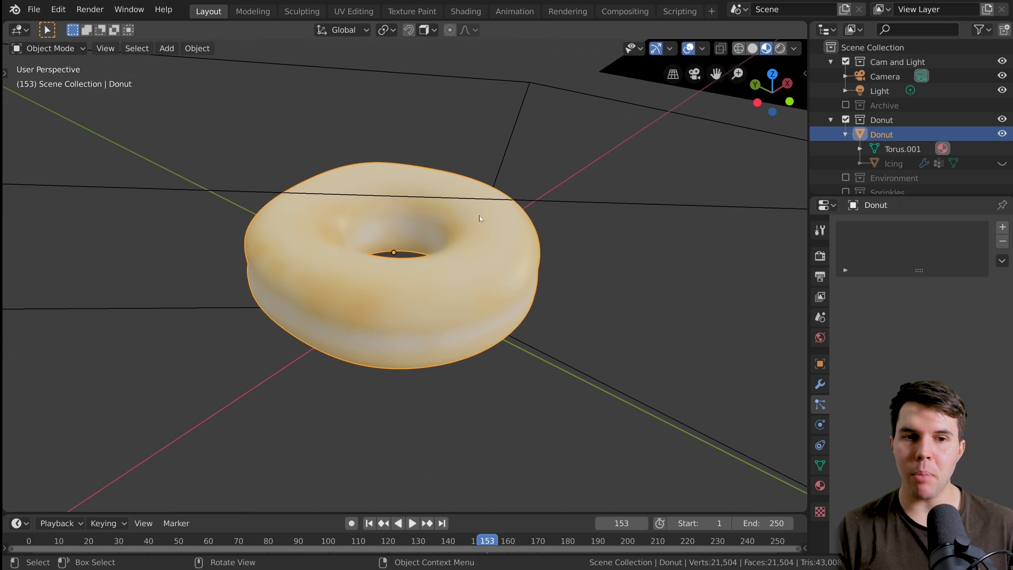
pyautogui.scroll(1, 464, 219)
pyautogui.moveTo(428, 257); pyautogui.dragTo(416, 237, button='middle')
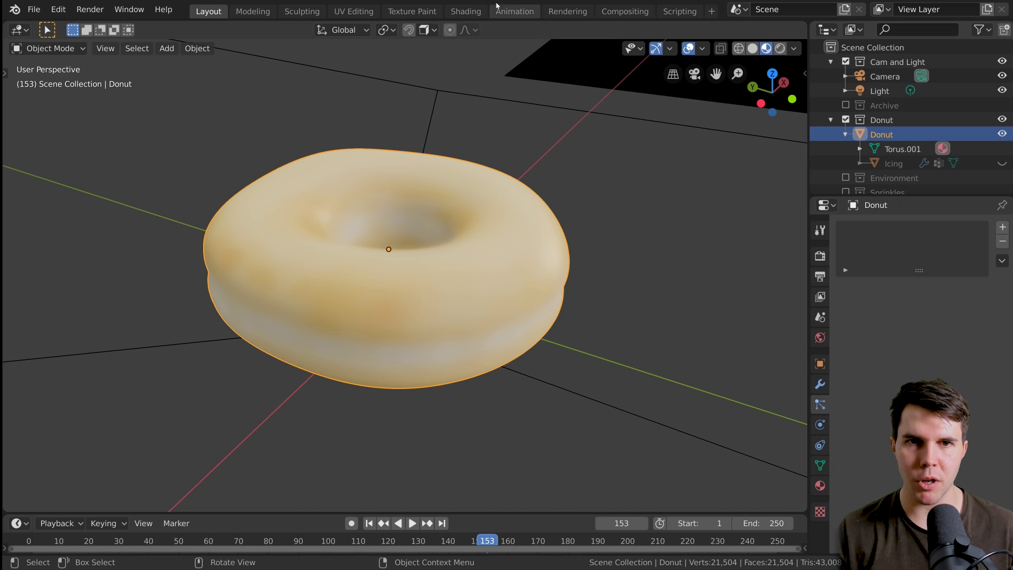
# Return to the Shading workspace and set its 3D viewport to Look Dev shading.
pyautogui.click(477, 12)
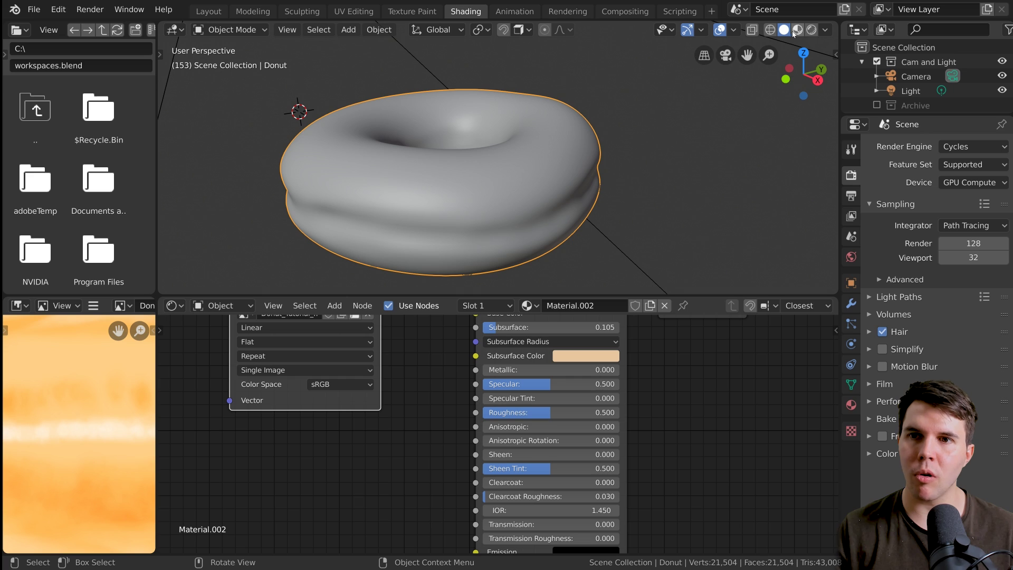
pyautogui.click(796, 30)
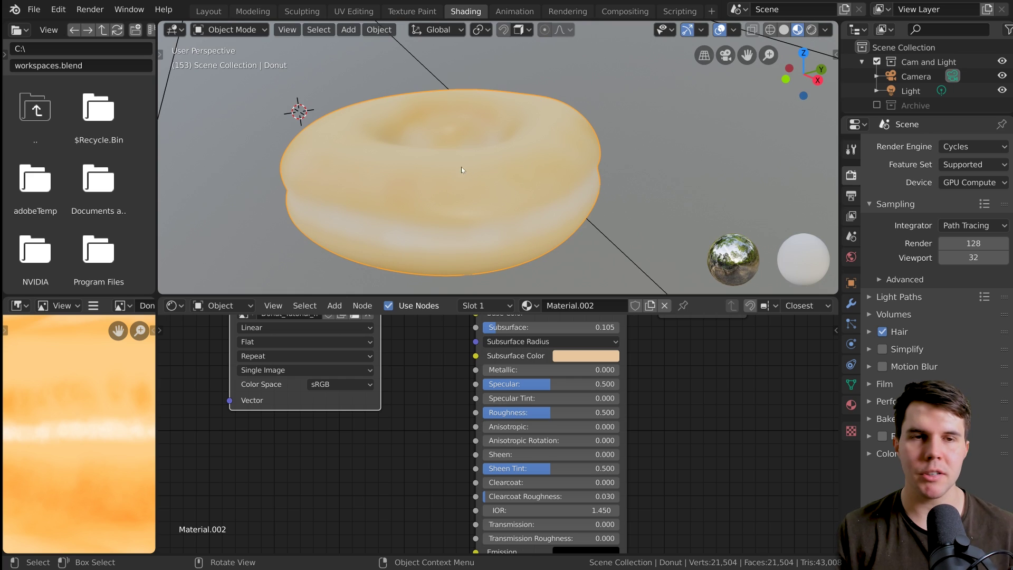
pyautogui.scroll(-2, 552, 160)
pyautogui.keyDown('shift'); pyautogui.moveTo(553, 160); pyautogui.dragTo(561, 123, button='middle'); pyautogui.keyUp('shift')
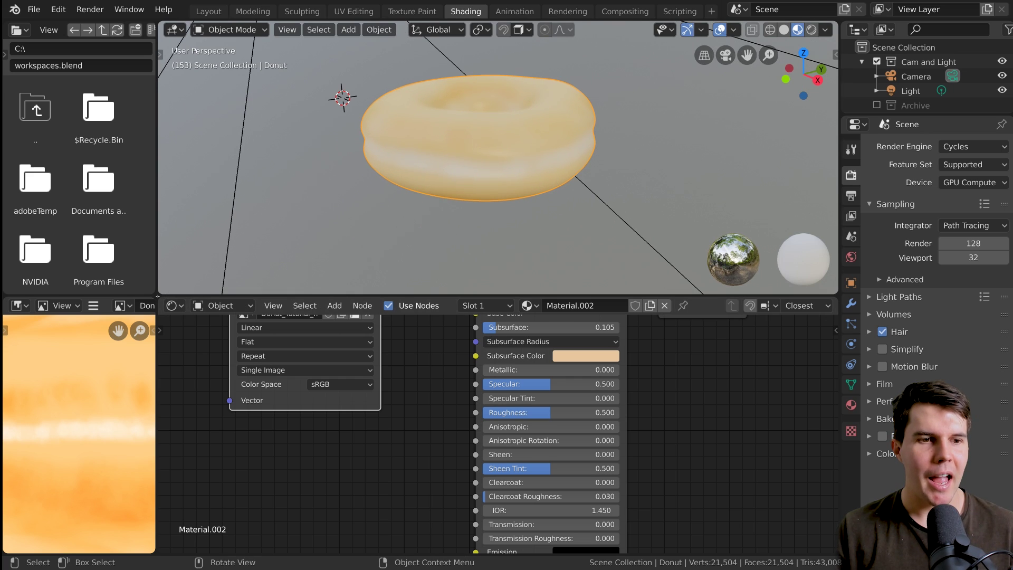
# Merge the image editor's area into the node editor, make the node editor taller and bring all of the donut's material nodes into view.
pyautogui.moveTo(159, 299); pyautogui.dragTo(118, 317)
pyautogui.moveTo(264, 296); pyautogui.dragTo(334, 178)
pyautogui.scroll(-3, 496, 115)
pyautogui.moveTo(496, 115); pyautogui.dragTo(506, 134, button='middle')
pyautogui.scroll(3, 511, 125)
pyautogui.scroll(-4, 435, 275)
pyautogui.moveTo(446, 284); pyautogui.dragTo(497, 295, button='middle')
pyautogui.scroll(-1, 547, 273)
pyautogui.moveTo(336, 252); pyautogui.dragTo(343, 243)
pyautogui.click(446, 277)
pyautogui.click(450, 276)
pyautogui.moveTo(450, 275); pyautogui.dragTo(450, 276)
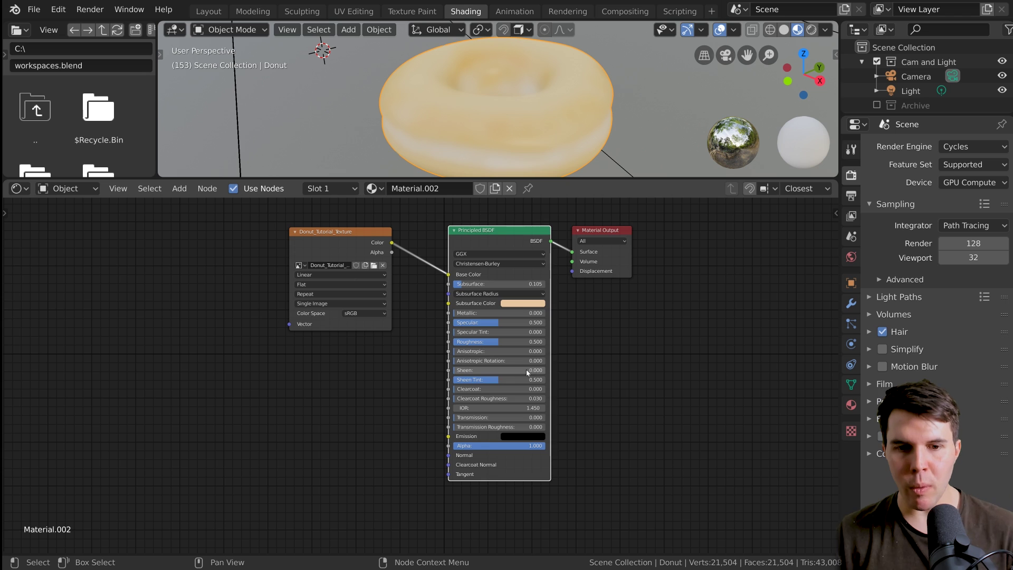
pyautogui.moveTo(368, 311)
pyautogui.mouseDown(button='middle')
pyautogui.moveTo(369, 298)
pyautogui.moveTo(367, 314)
pyautogui.mouseUp(button='middle')
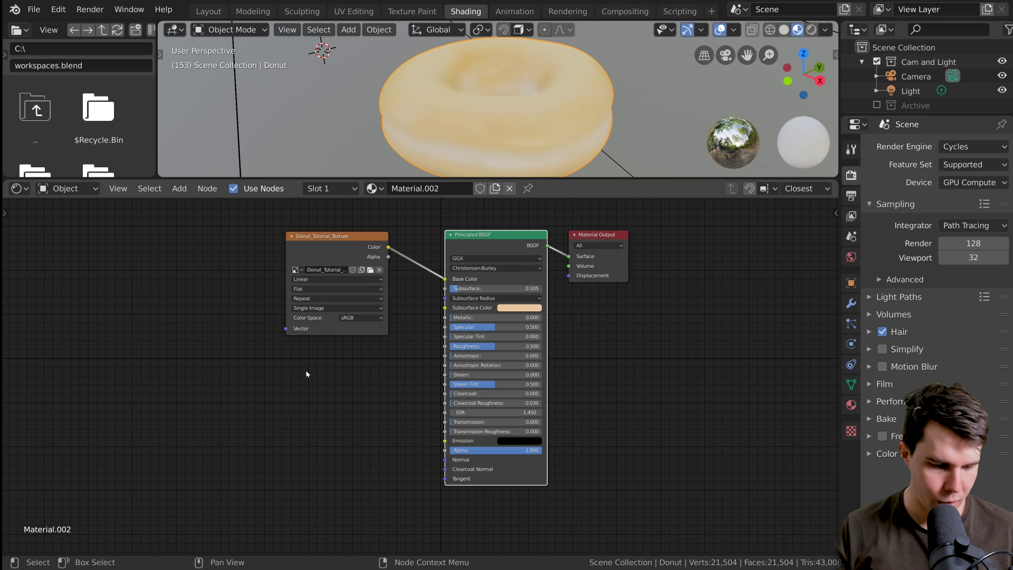
# Add a Noise Texture node below the Donut_Tutorial_Texture image node.
pyautogui.hotkey('shift', 'a')
pyautogui.moveTo(217, 342)
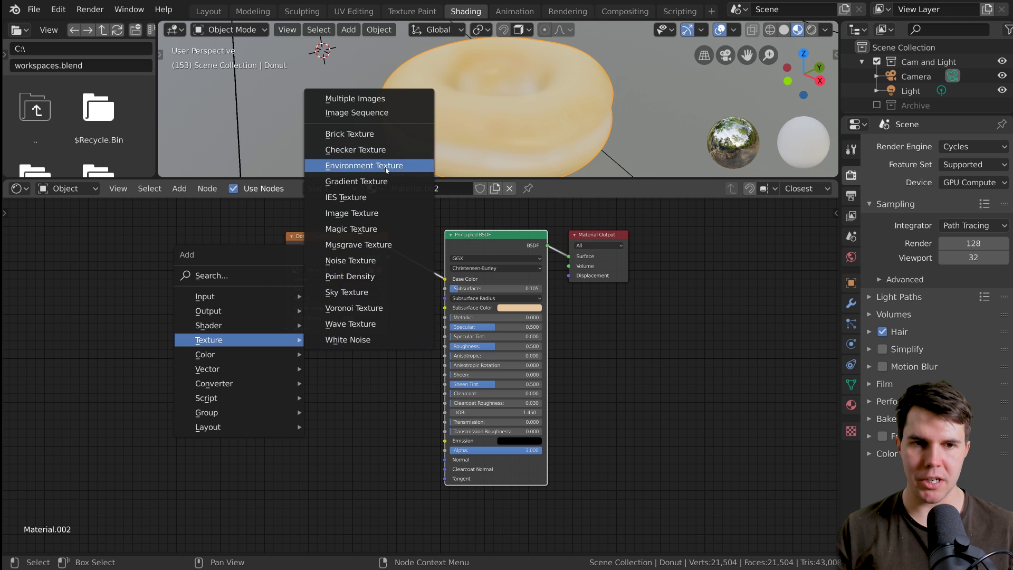
pyautogui.click(383, 264)
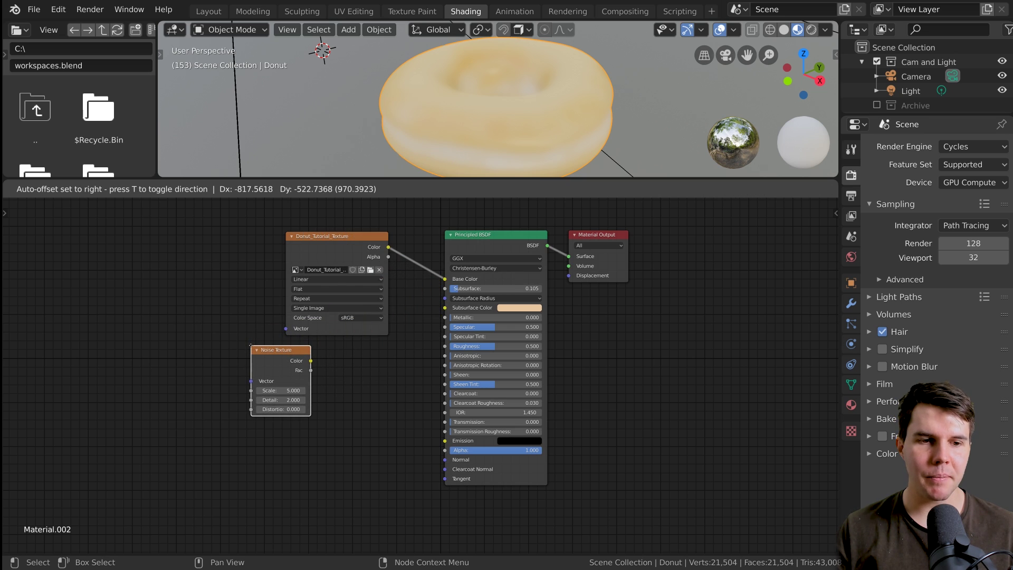
pyautogui.click(254, 345)
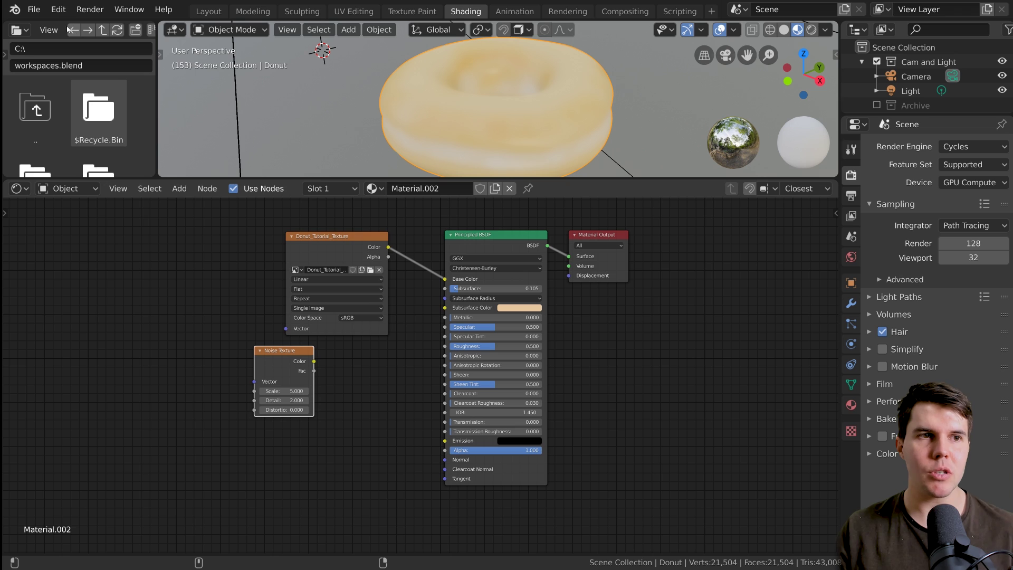
# Search the add-ons in the preferences for "node" to check whether Node Wrangler is enabled.
pyautogui.click(58, 9)
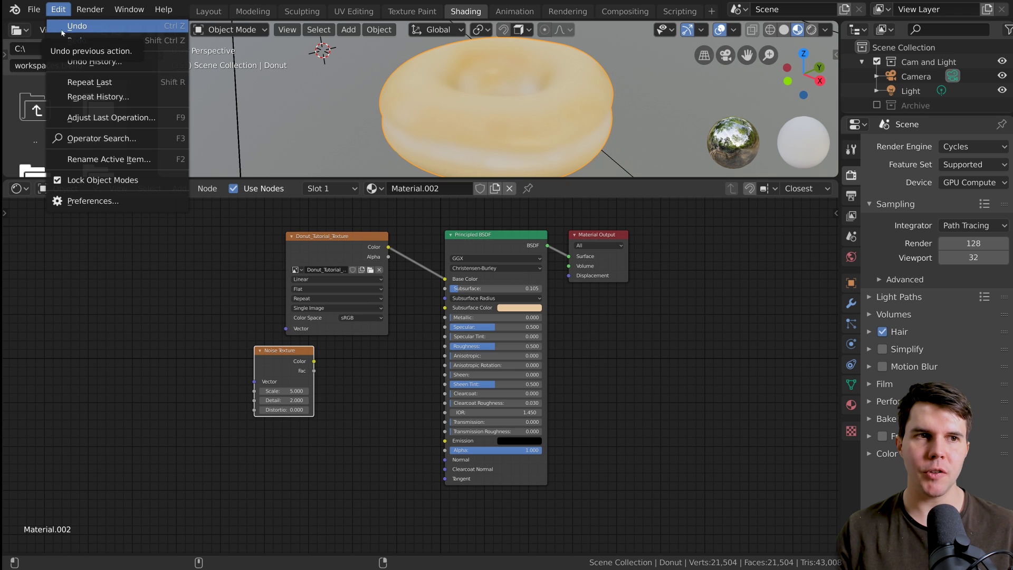
pyautogui.click(84, 201)
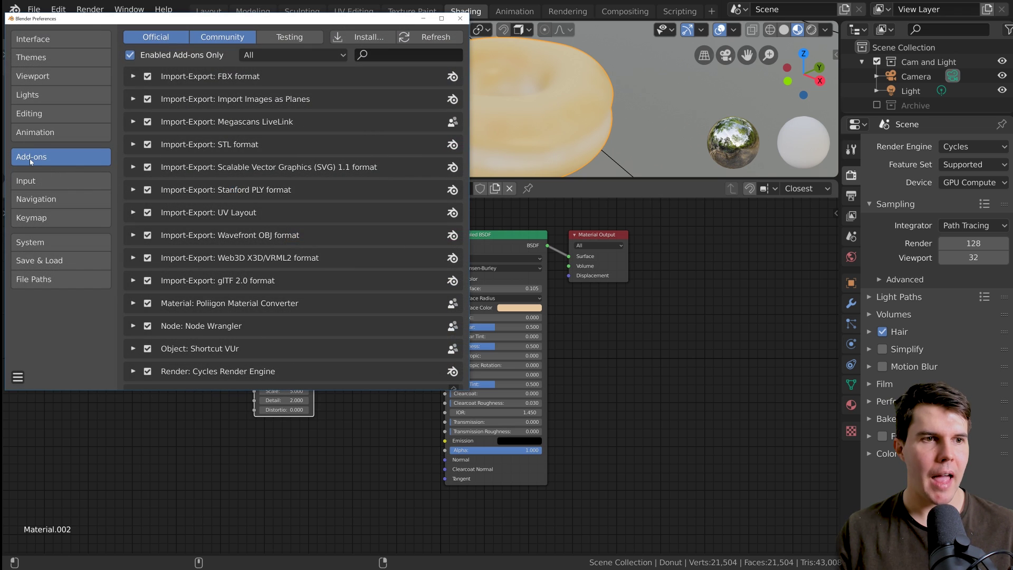
pyautogui.click(371, 55)
pyautogui.write('node')
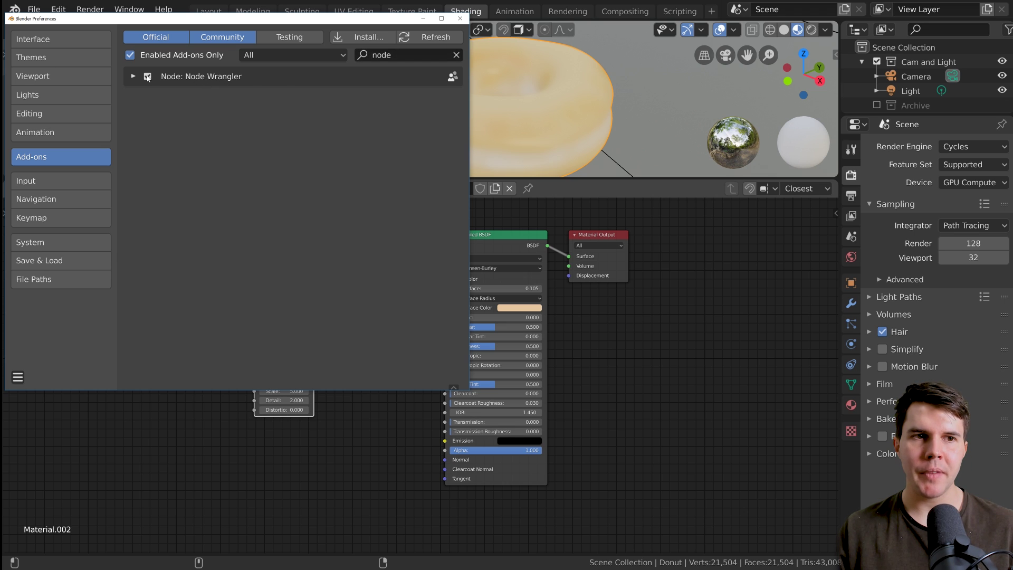
pyautogui.click(464, 19)
# Move the Noise Texture node farther away from the image node and preview its color output directly on the donut.
pyautogui.press('Home')
pyautogui.moveTo(227, 350); pyautogui.dragTo(169, 347)
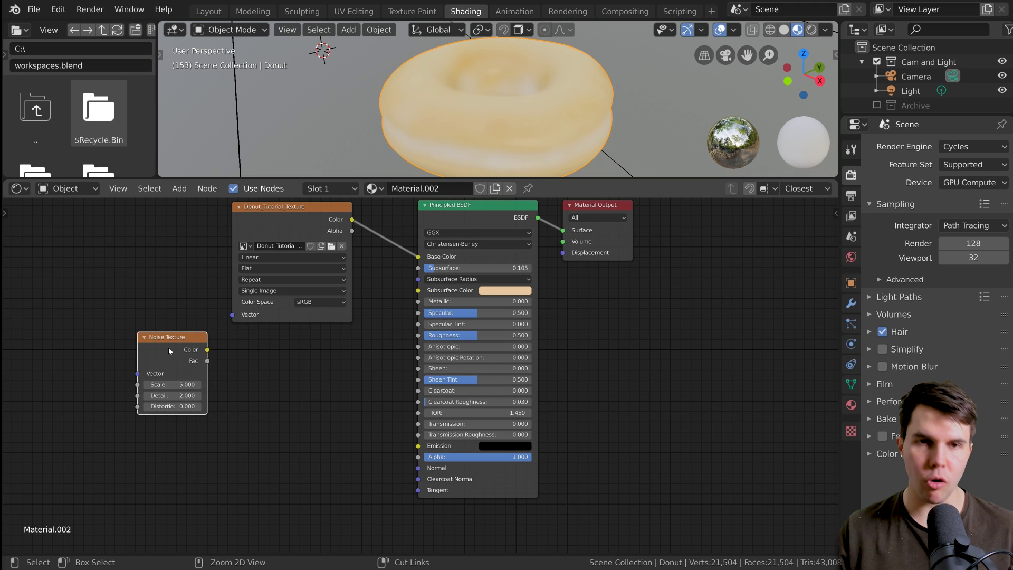
pyautogui.keyDown('ctrl'); pyautogui.keyDown('shift'); pyautogui.click(169, 347); pyautogui.keyUp('shift'); pyautogui.keyUp('ctrl')
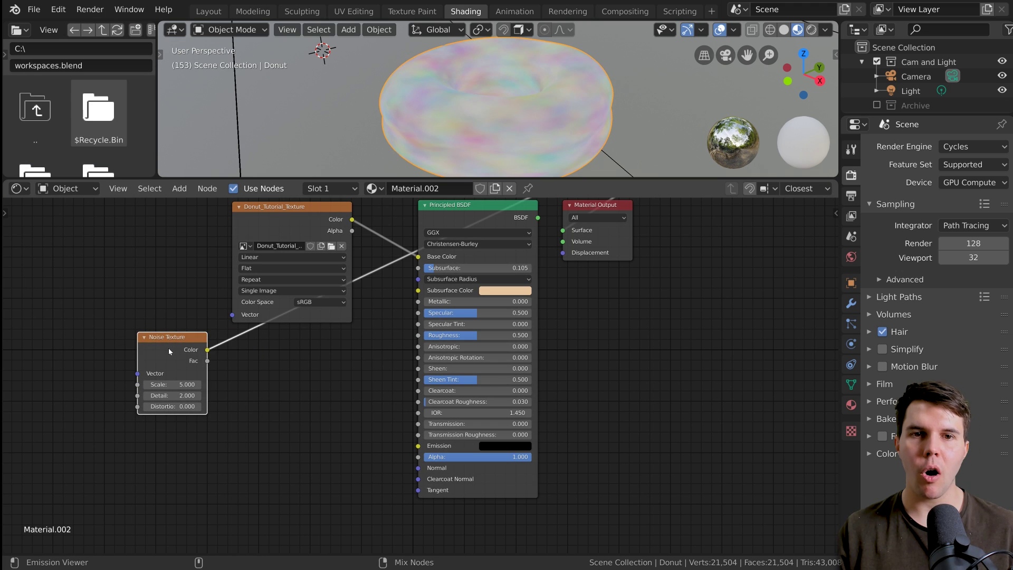
pyautogui.moveTo(468, 129); pyautogui.dragTo(474, 94, button='middle')
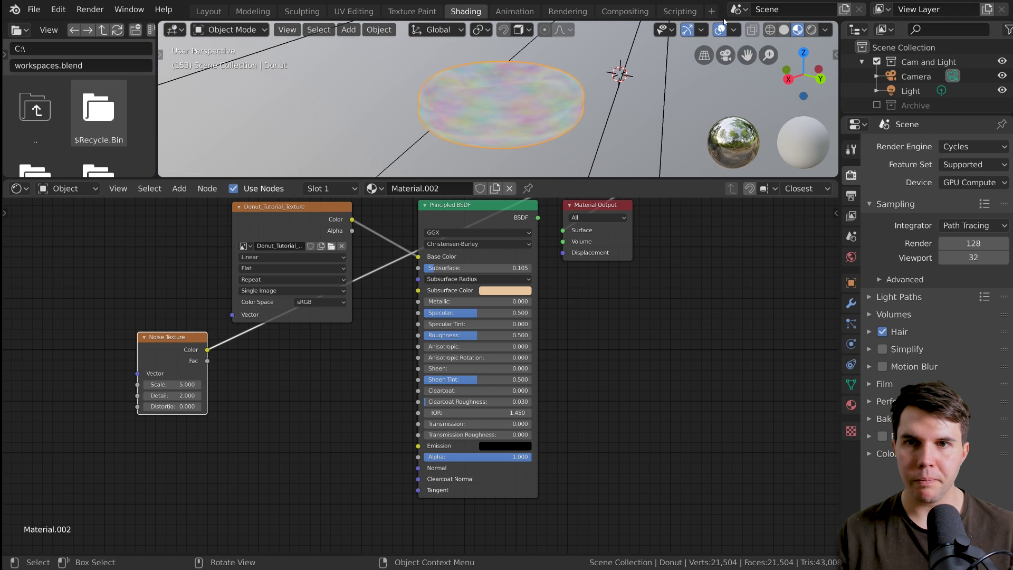
# Move the Noise Texture node closer to the Principled BSDF and preview its Fac output on the donut.
pyautogui.moveTo(607, 111); pyautogui.dragTo(505, 107, button='middle')
pyautogui.moveTo(166, 359); pyautogui.dragTo(215, 371)
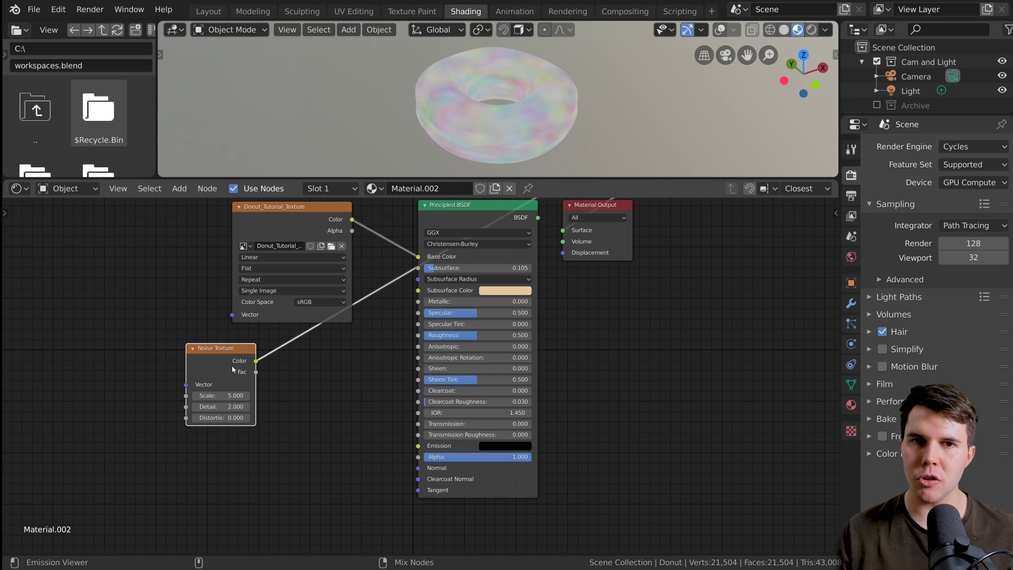
pyautogui.keyDown('ctrl'); pyautogui.keyDown('shift'); pyautogui.click(233, 370); pyautogui.keyUp('shift'); pyautogui.keyUp('ctrl')
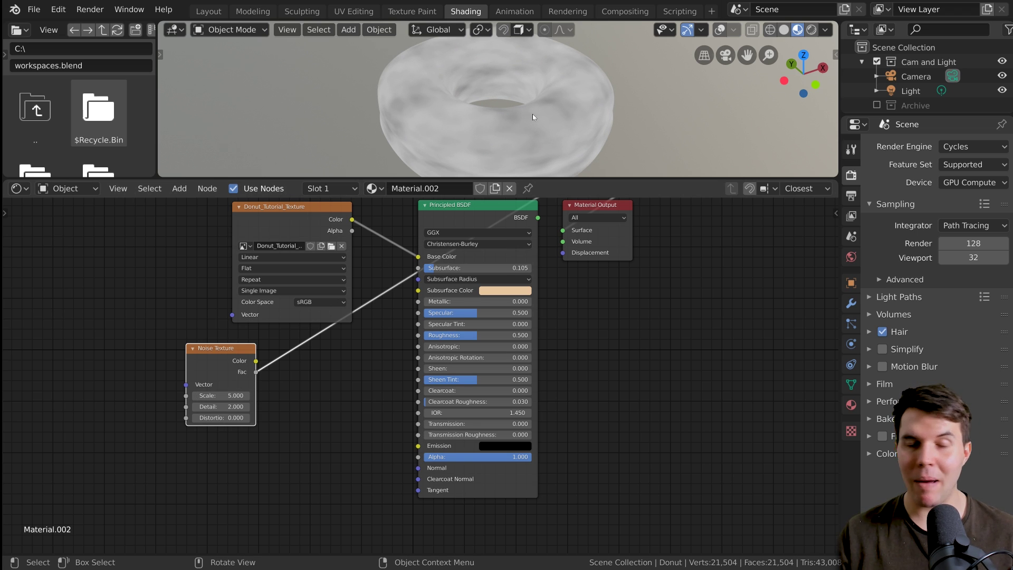
pyautogui.moveTo(462, 110); pyautogui.dragTo(380, 164, button='middle')
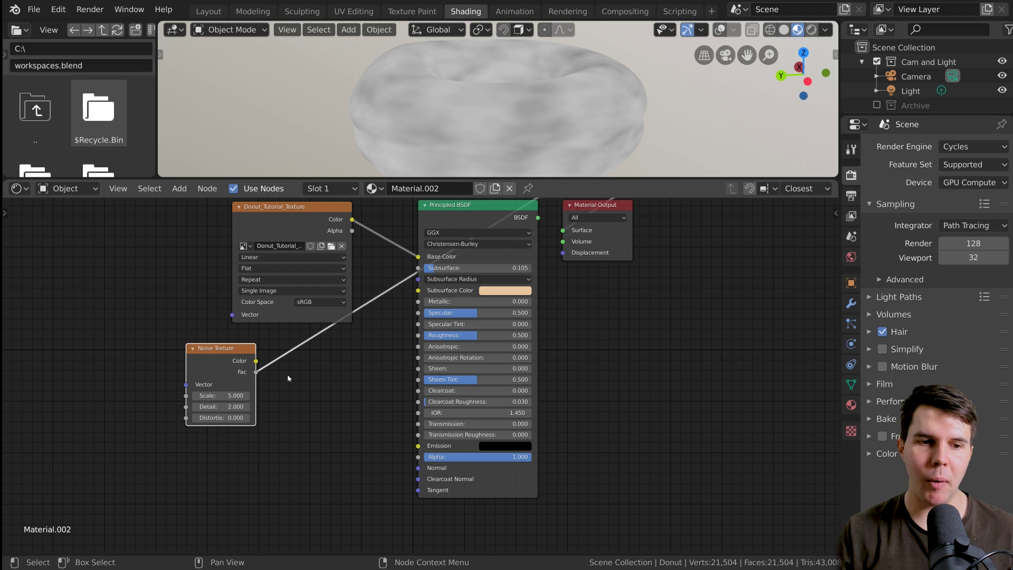
# Make the 3D viewport taller and move the Noise Texture node slightly nearer to the Principled BSDF.
pyautogui.moveTo(288, 378); pyautogui.dragTo(348, 364, button='middle')
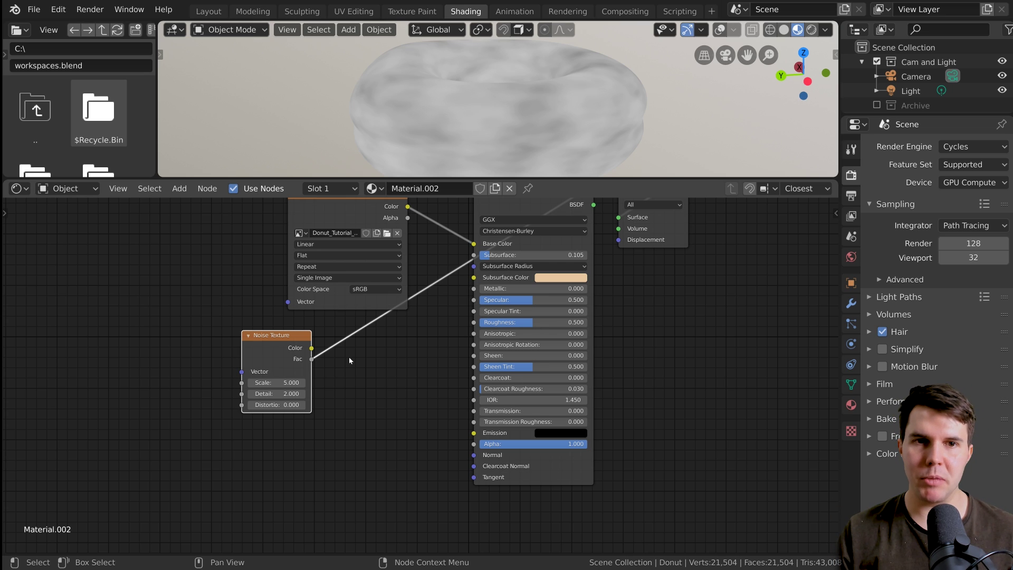
pyautogui.scroll(-1, 348, 356)
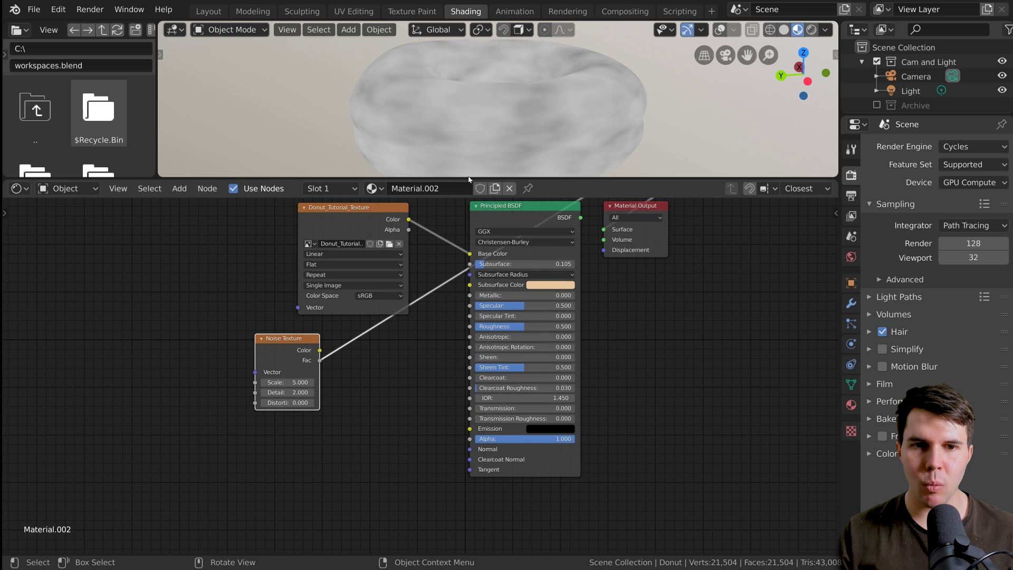
pyautogui.moveTo(476, 178); pyautogui.dragTo(477, 261)
pyautogui.moveTo(587, 194); pyautogui.dragTo(486, 162, button='middle')
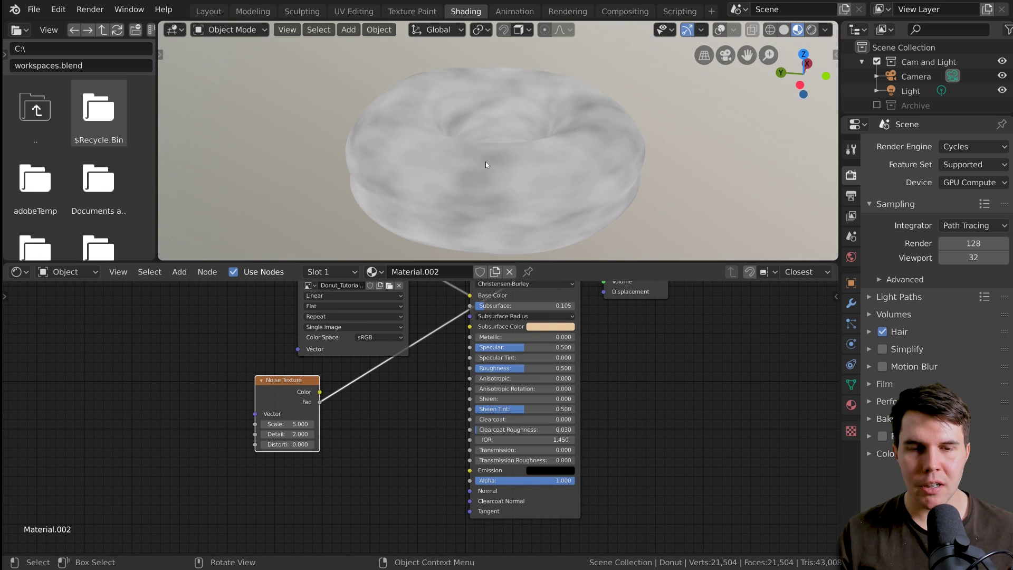
pyautogui.moveTo(343, 128); pyautogui.dragTo(505, 157, button='middle')
pyautogui.moveTo(309, 385); pyautogui.dragTo(354, 378)
pyautogui.scroll(-3, 420, 403)
pyautogui.scroll(2, 388, 393)
pyautogui.moveTo(379, 389); pyautogui.dragTo(428, 384, button='middle')
pyautogui.scroll(1, 417, 393)
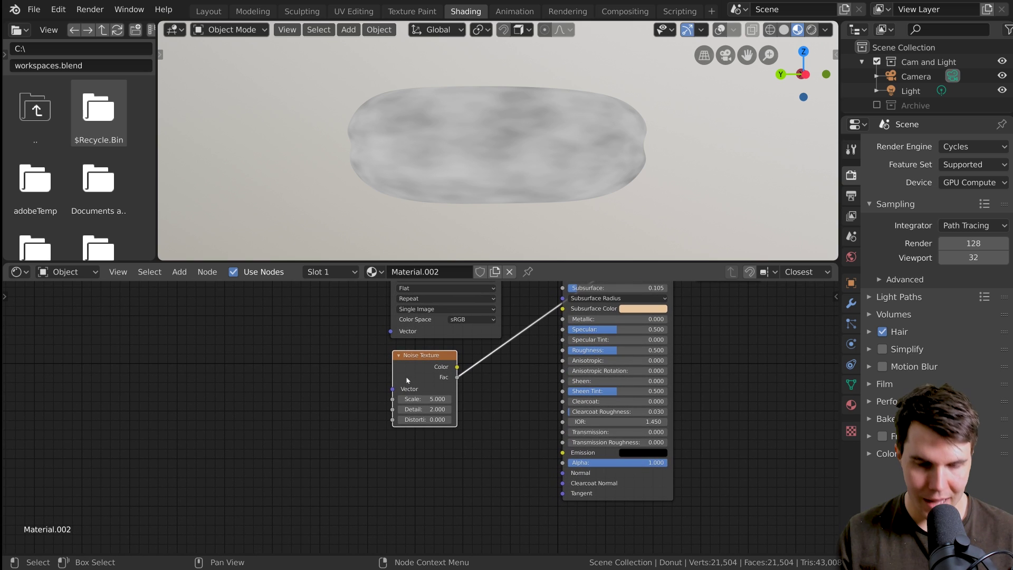
# Add a Texture Coordinate node before the Noise Texture and connect its Object output to the noise's Vector input.
pyautogui.hotkey('shift', 'a')
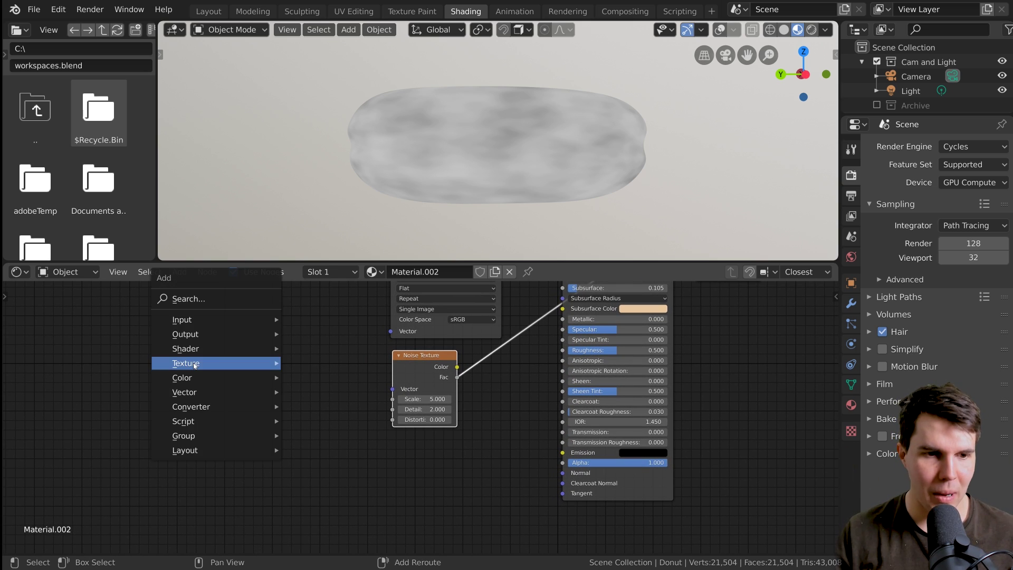
pyautogui.moveTo(196, 404)
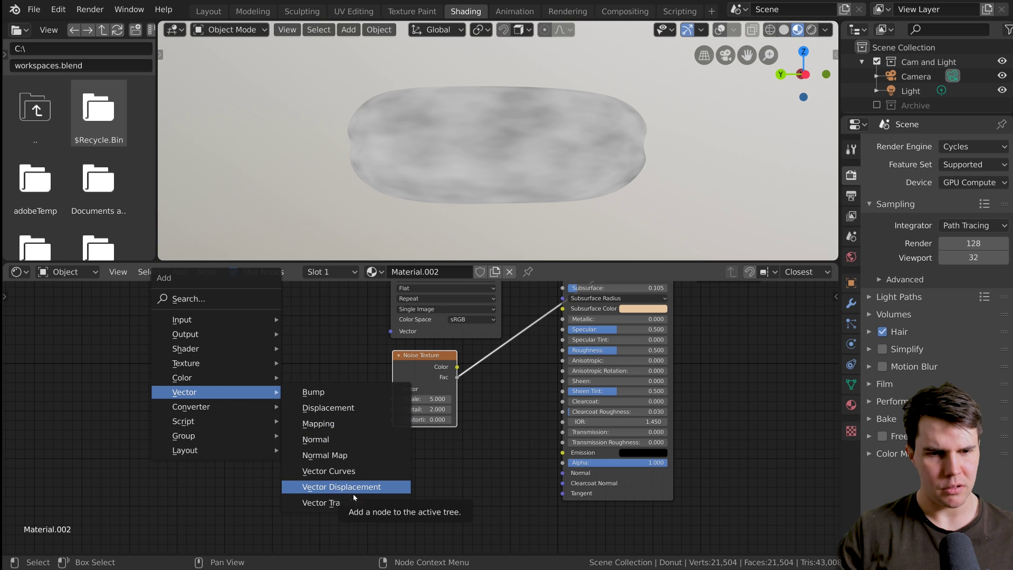
pyautogui.moveTo(231, 329)
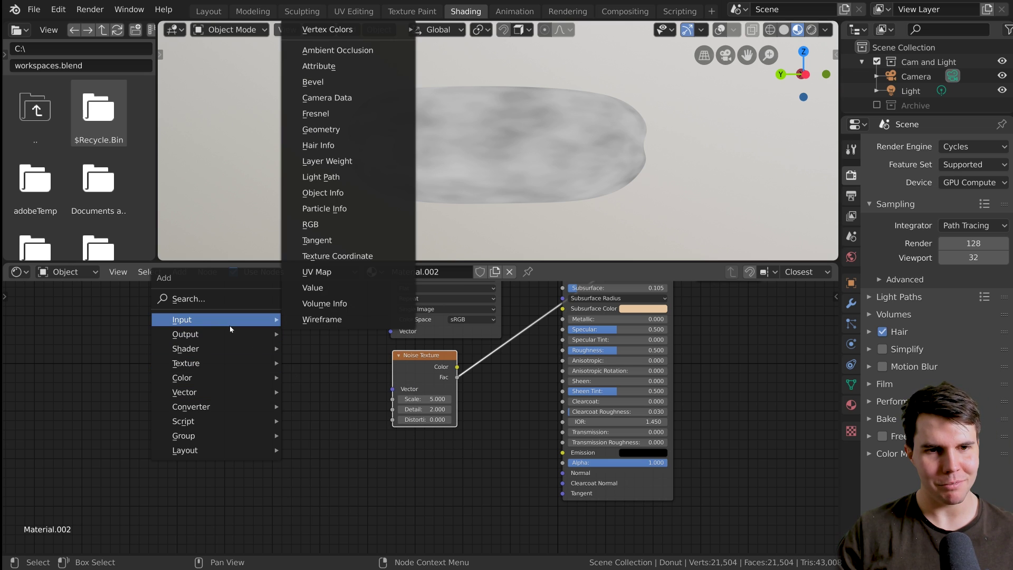
pyautogui.click(358, 258)
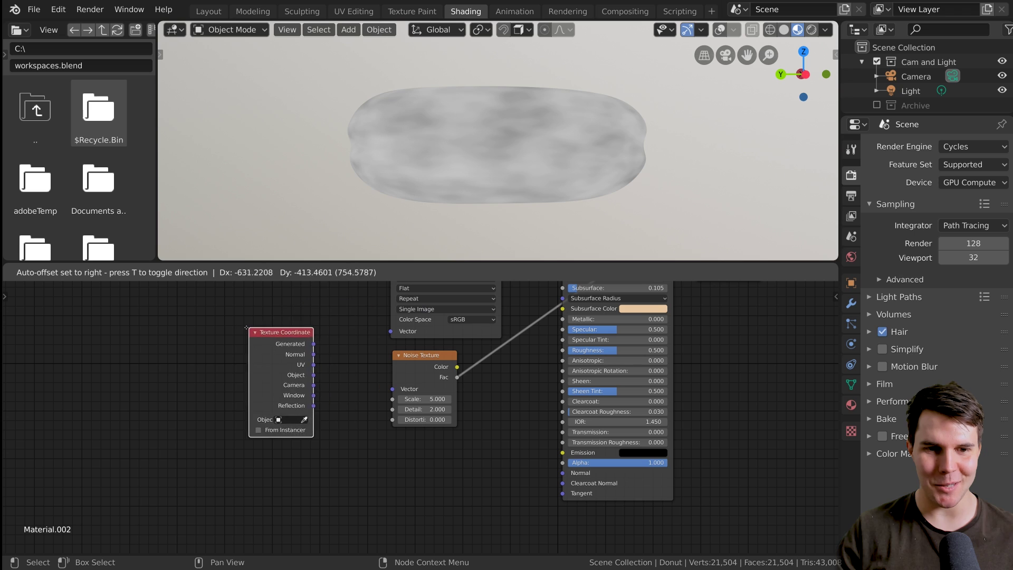
pyautogui.moveTo(273, 389); pyautogui.dragTo(336, 319)
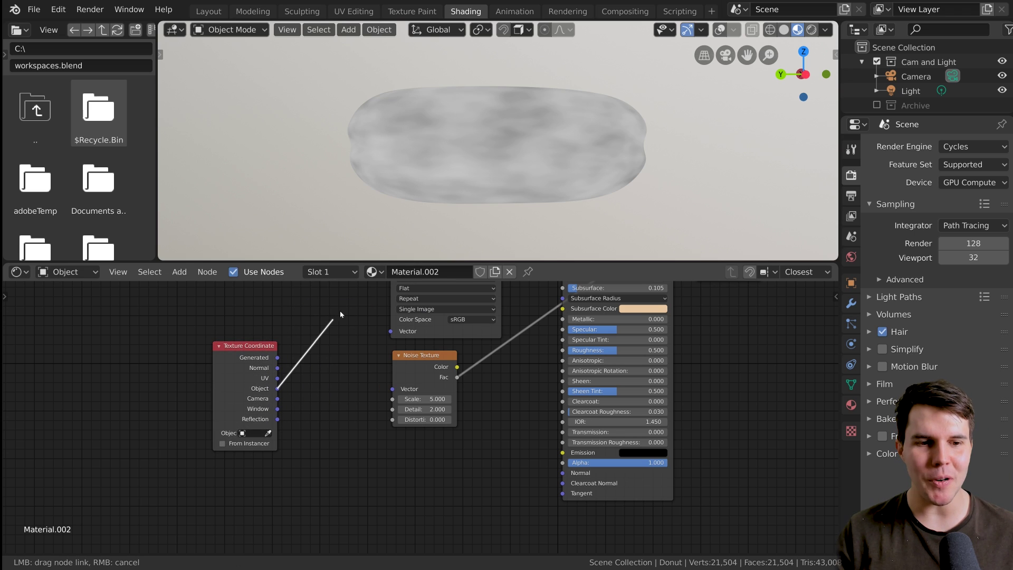
pyautogui.moveTo(396, 391); pyautogui.dragTo(396, 391)
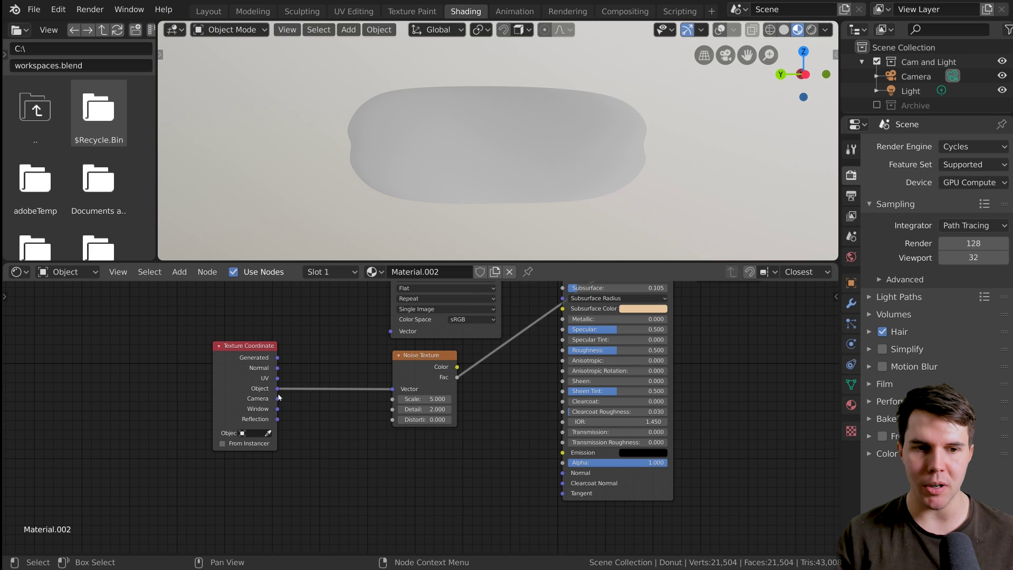
pyautogui.moveTo(243, 401); pyautogui.dragTo(263, 412)
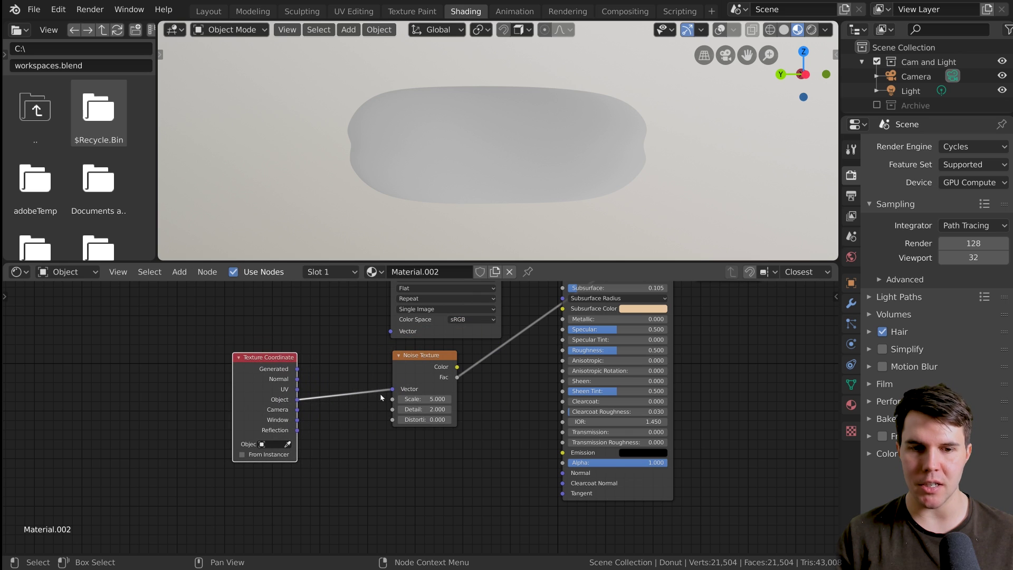
# Raise the Noise Texture's scale to 292.8 and check the pattern on the donut up close.
pyautogui.moveTo(525, 185); pyautogui.dragTo(464, 210, button='middle')
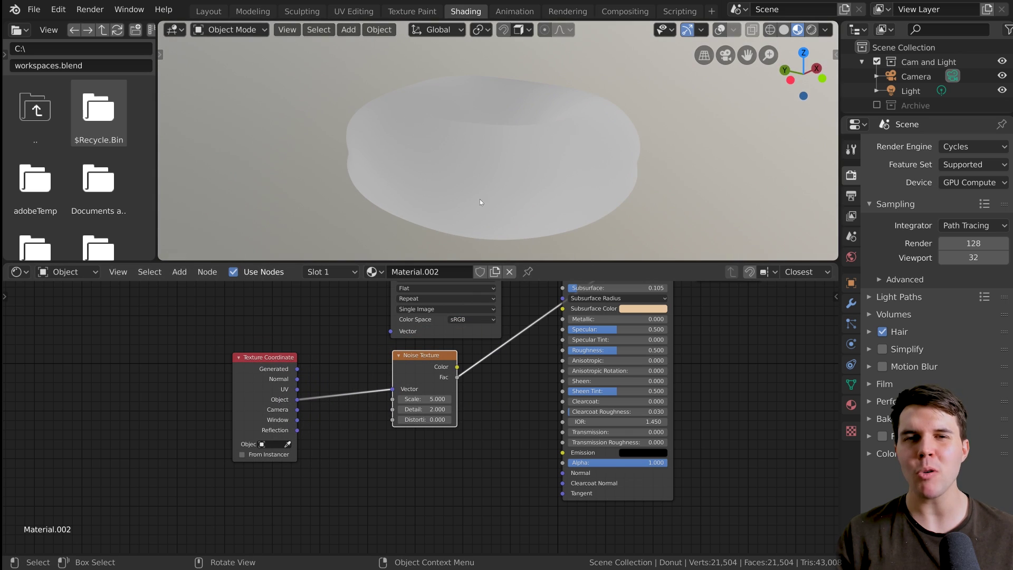
pyautogui.scroll(1, 422, 403)
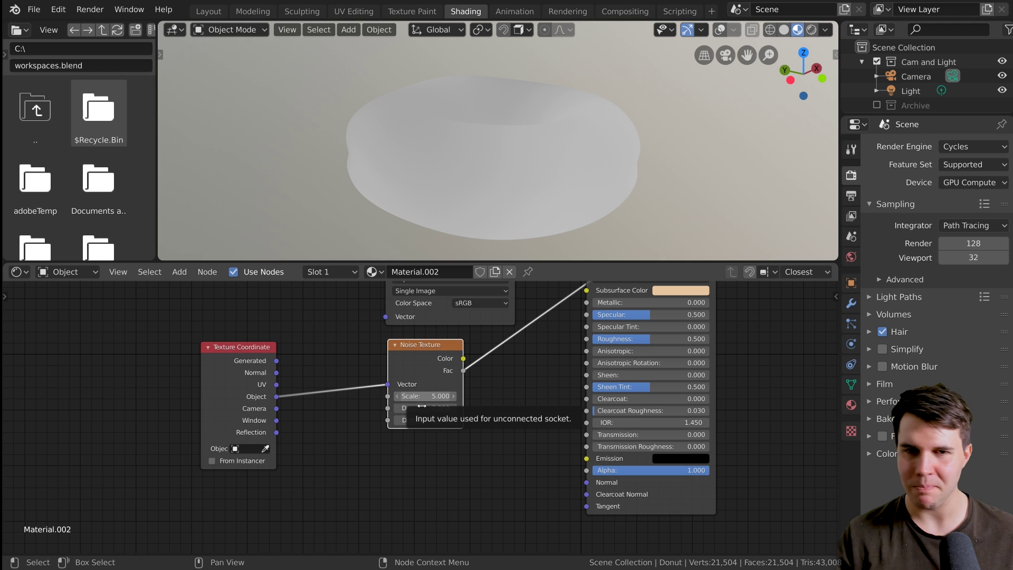
pyautogui.moveTo(426, 396); pyautogui.dragTo(565, 397)
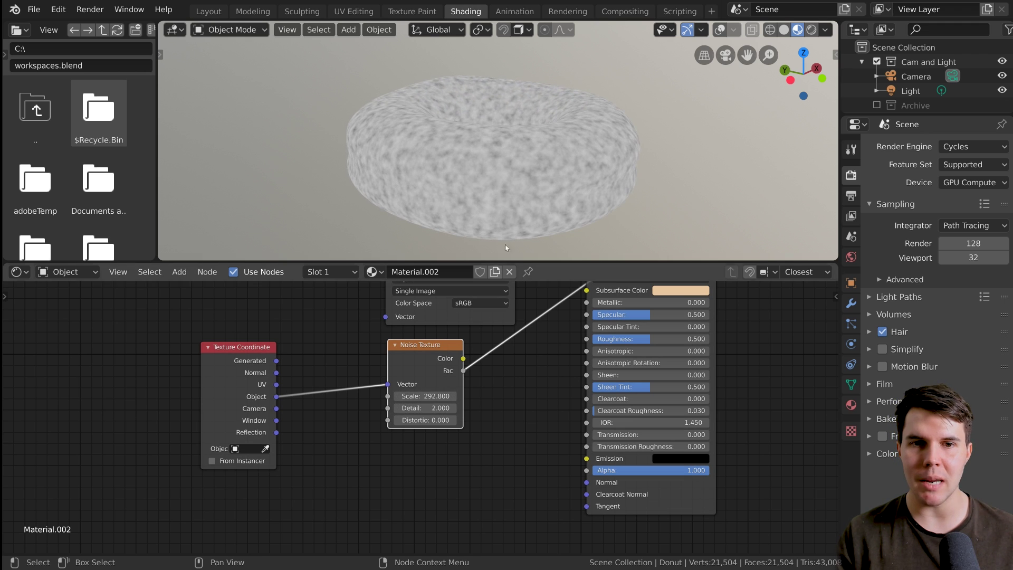
pyautogui.scroll(3, 505, 175)
pyautogui.moveTo(596, 171); pyautogui.dragTo(423, 176, button='middle')
pyautogui.scroll(-1, 498, 146)
pyautogui.scroll(2, 470, 164)
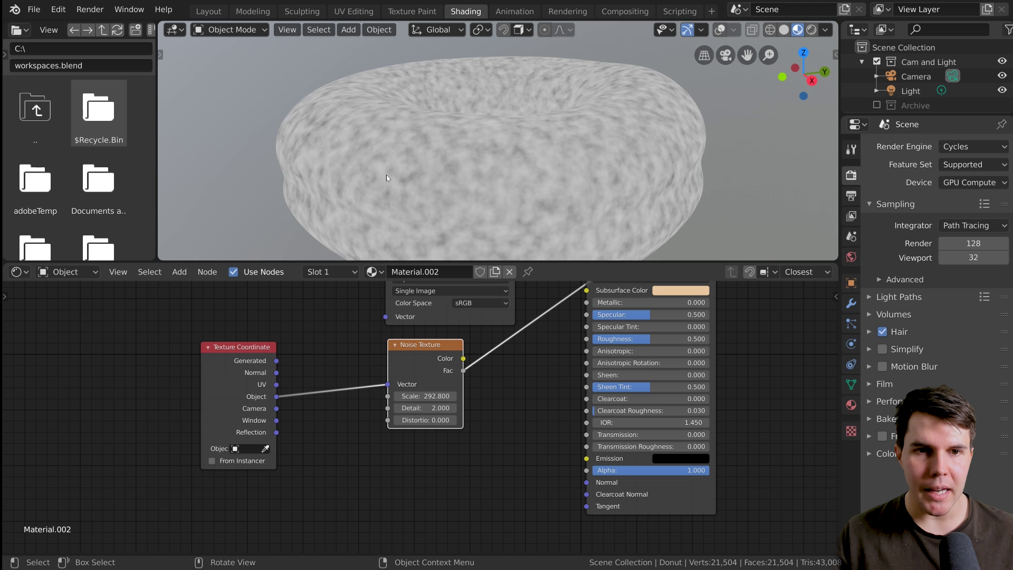
pyautogui.scroll(-1, 472, 164)
# Check the glazed donut reference photo in the browser and set the Noise Texture's scale to 322.6 in Blender.
pyautogui.hotkey('alt', 'Tab')
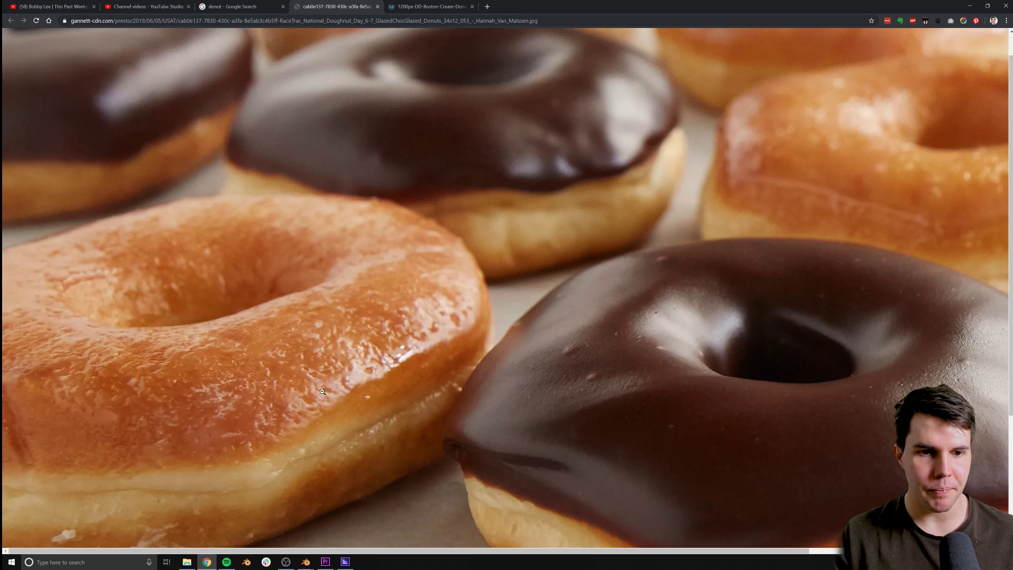
pyautogui.scroll(-1, 266, 334)
pyautogui.hotkey('alt', 'Tab')
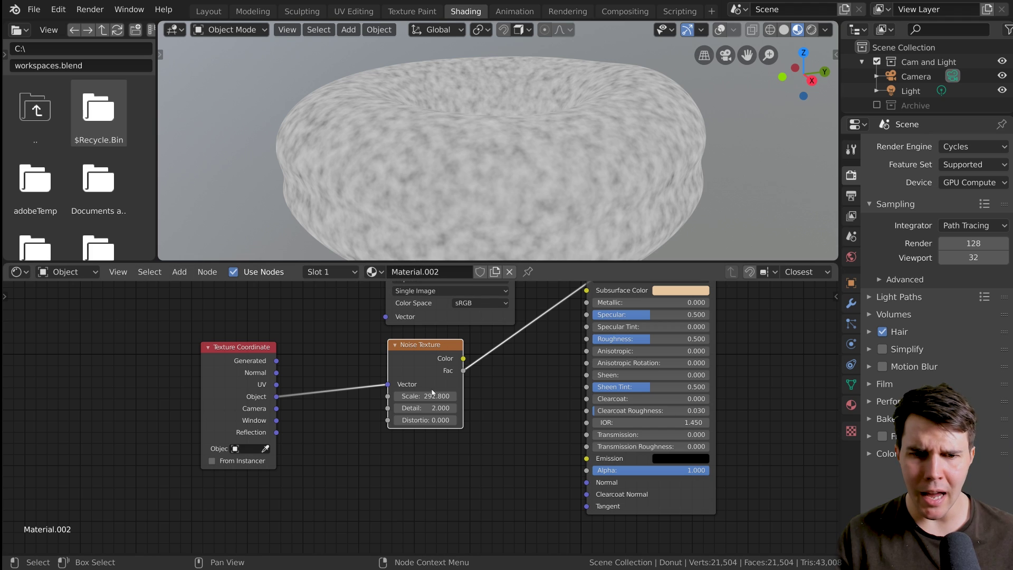
pyautogui.moveTo(431, 397); pyautogui.dragTo(467, 397)
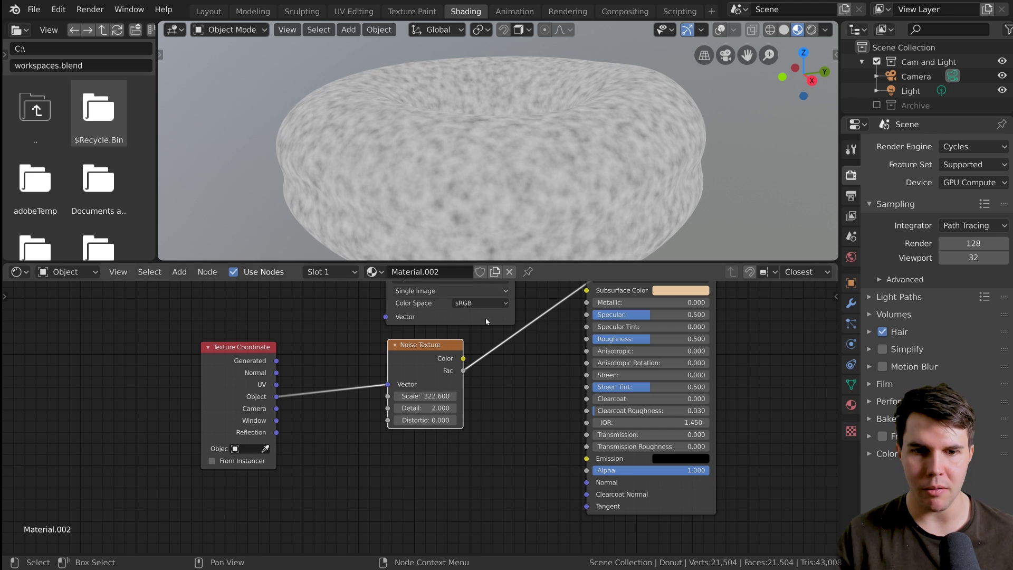
# Move the Donut_Tutorial_Texture node clear of the noise nodes and shift the Principled BSDF away from the Material Output.
pyautogui.scroll(-2, 494, 301)
pyautogui.scroll(-1, 442, 378)
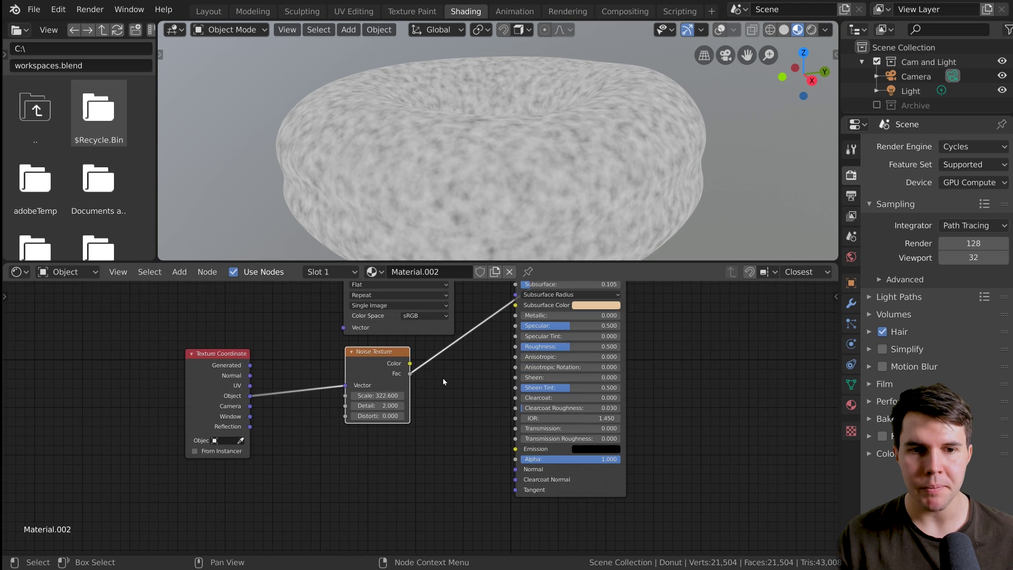
pyautogui.moveTo(442, 377); pyautogui.dragTo(421, 455, button='middle')
pyautogui.moveTo(371, 324); pyautogui.dragTo(259, 306)
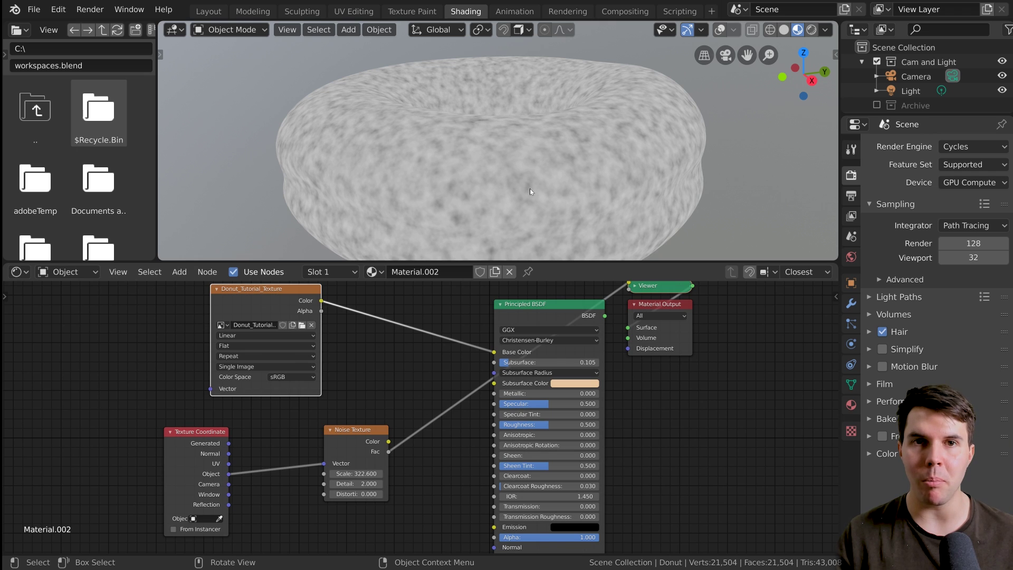
pyautogui.moveTo(518, 308); pyautogui.dragTo(452, 547)
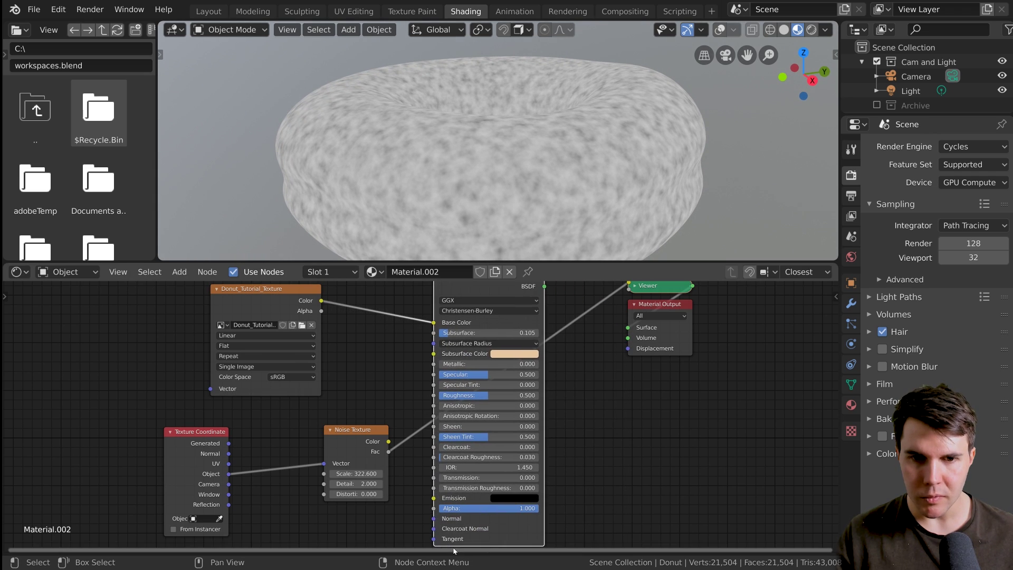
# Move the Noise Texture node close beside the Texture Coordinate node, away from the Principled BSDF.
pyautogui.scroll(-1, 539, 416)
pyautogui.moveTo(362, 383); pyautogui.dragTo(310, 400)
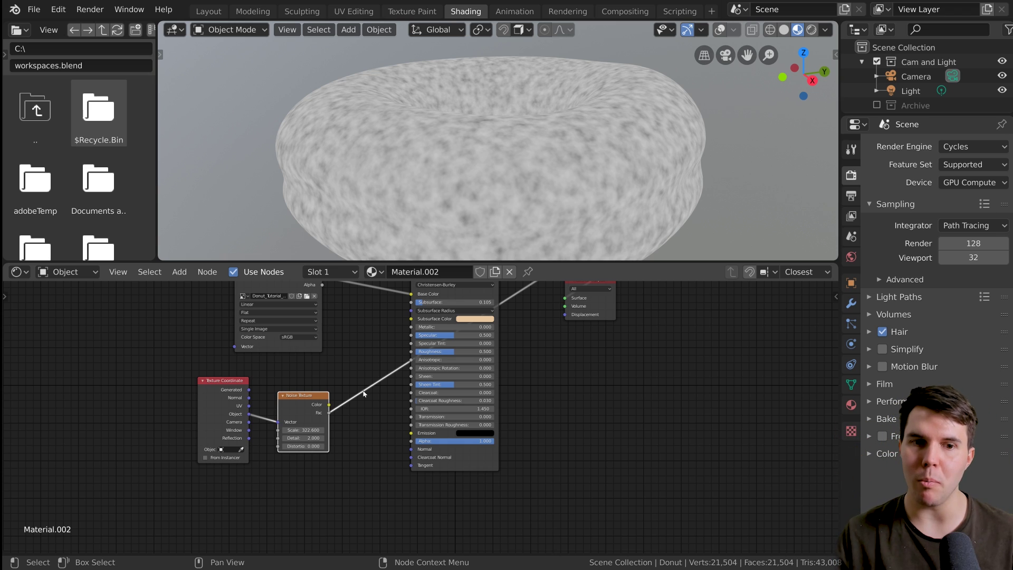
pyautogui.scroll(1, 348, 426)
pyautogui.scroll(-1, 293, 486)
pyautogui.moveTo(349, 427); pyautogui.dragTo(300, 395, button='middle')
pyautogui.scroll(-1, 300, 395)
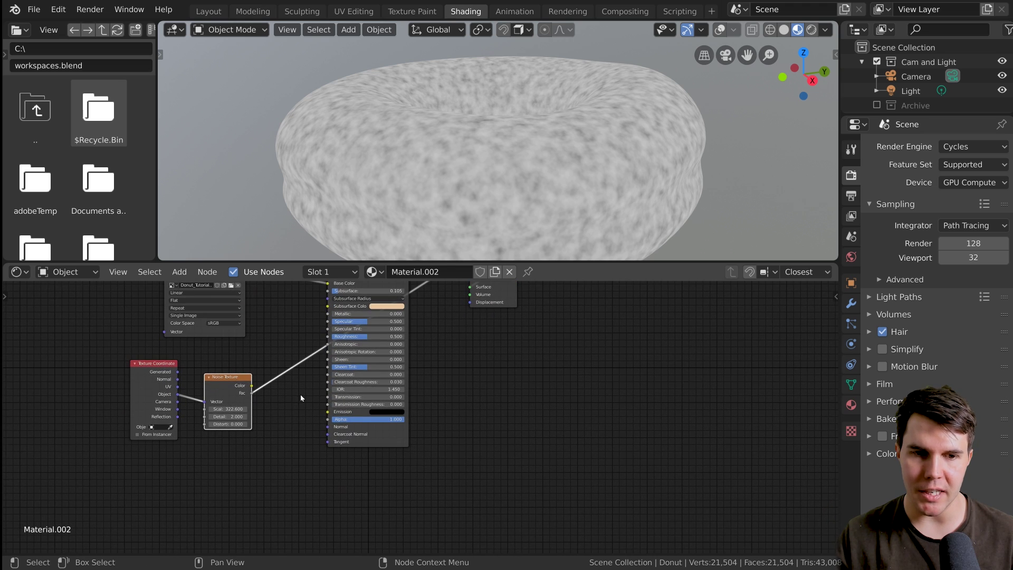
pyautogui.moveTo(242, 382)
pyautogui.mouseDown()
pyautogui.moveTo(252, 375)
pyautogui.moveTo(285, 466)
pyautogui.moveTo(354, 460)
pyautogui.moveTo(257, 427)
pyautogui.moveTo(226, 394)
pyautogui.mouseUp()
# Add a Displacement node directly below the Principled BSDF.
pyautogui.scroll(4, 308, 365)
pyautogui.moveTo(308, 432); pyautogui.dragTo(375, 442, button='middle')
pyautogui.hotkey('shift', 'a')
pyautogui.moveTo(355, 418)
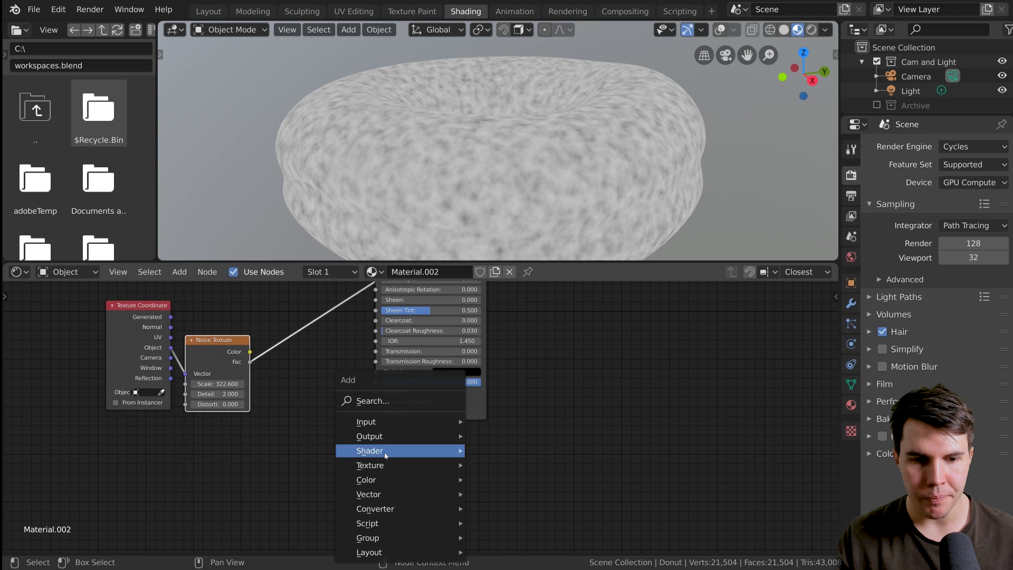
pyautogui.moveTo(390, 495)
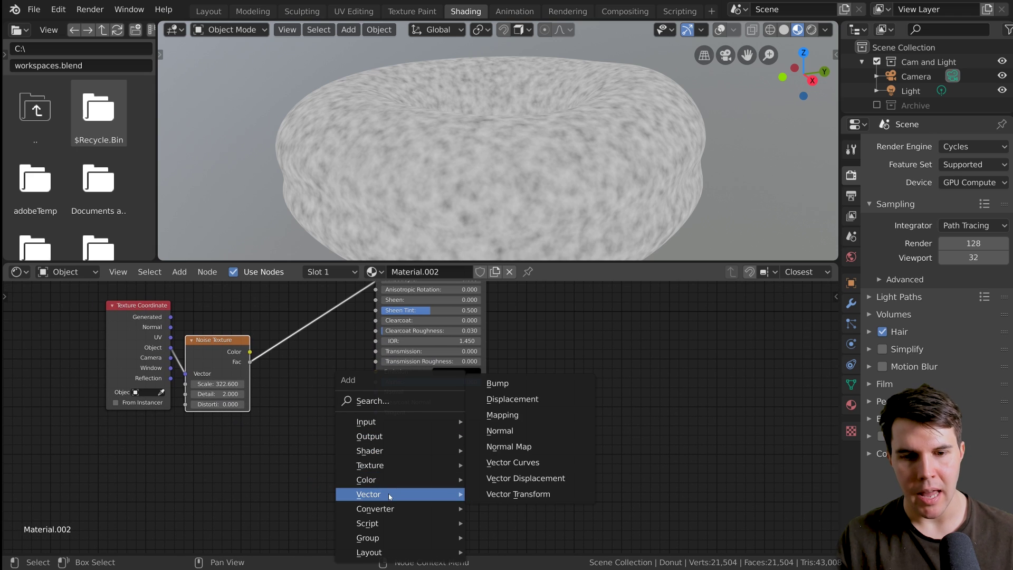
pyautogui.click(560, 400)
pyautogui.click(376, 423)
# Connect the Noise Texture's Fac output to the Displacement node's Height and its output to the Material Output's Displacement input.
pyautogui.moveTo(340, 439); pyautogui.dragTo(286, 450, button='middle')
pyautogui.scroll(2, 275, 454)
pyautogui.moveTo(188, 359); pyautogui.dragTo(221, 320)
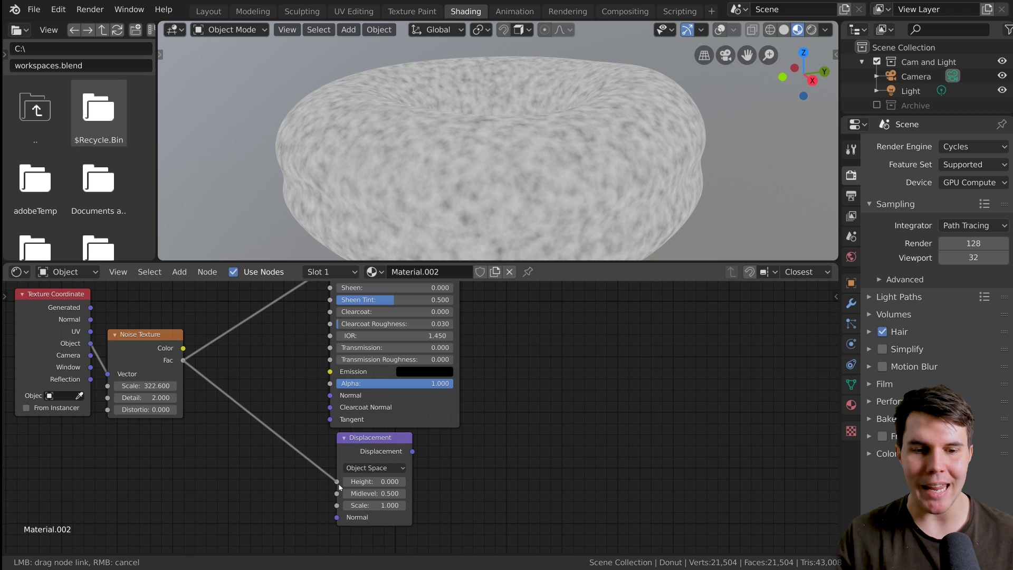
pyautogui.moveTo(339, 485); pyautogui.dragTo(337, 482)
pyautogui.scroll(-2, 468, 433)
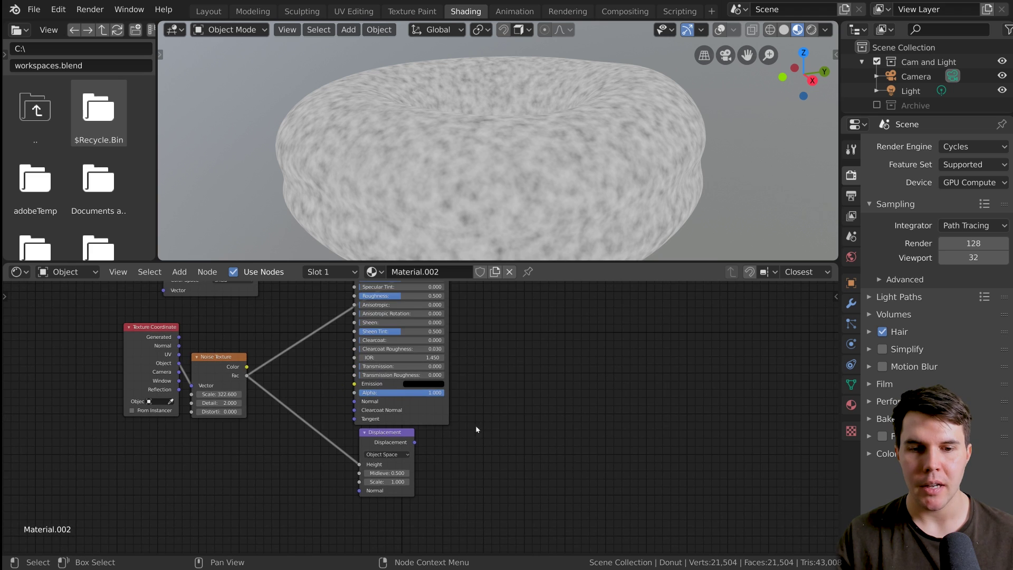
pyautogui.moveTo(469, 433); pyautogui.dragTo(389, 500, button='middle')
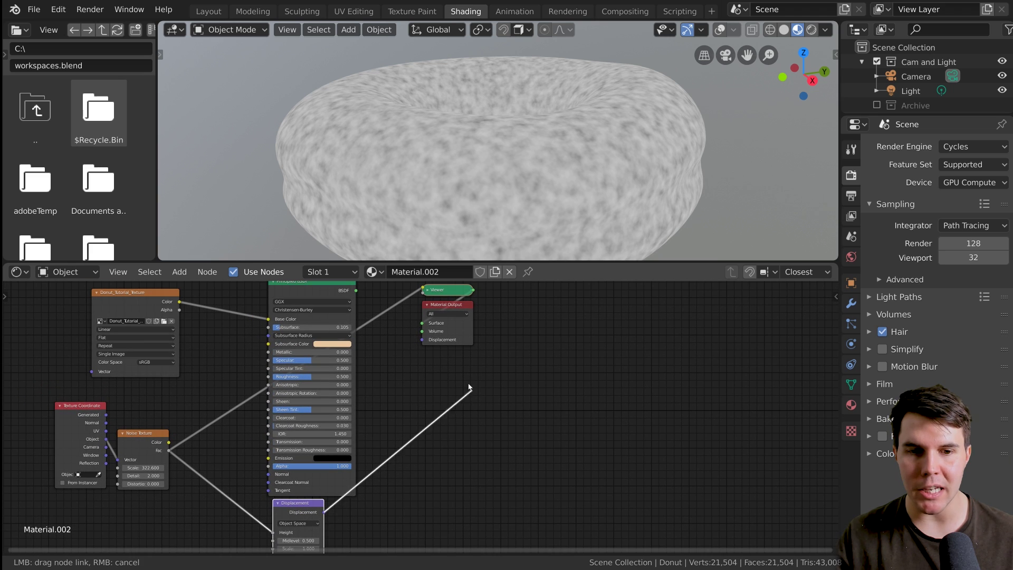
pyautogui.moveTo(428, 344); pyautogui.dragTo(428, 344)
# Replace the noise preview by reconnecting the Principled BSDF to the Material Output's Surface input.
pyautogui.scroll(4, 420, 411)
pyautogui.moveTo(420, 411); pyautogui.dragTo(392, 507, button='middle')
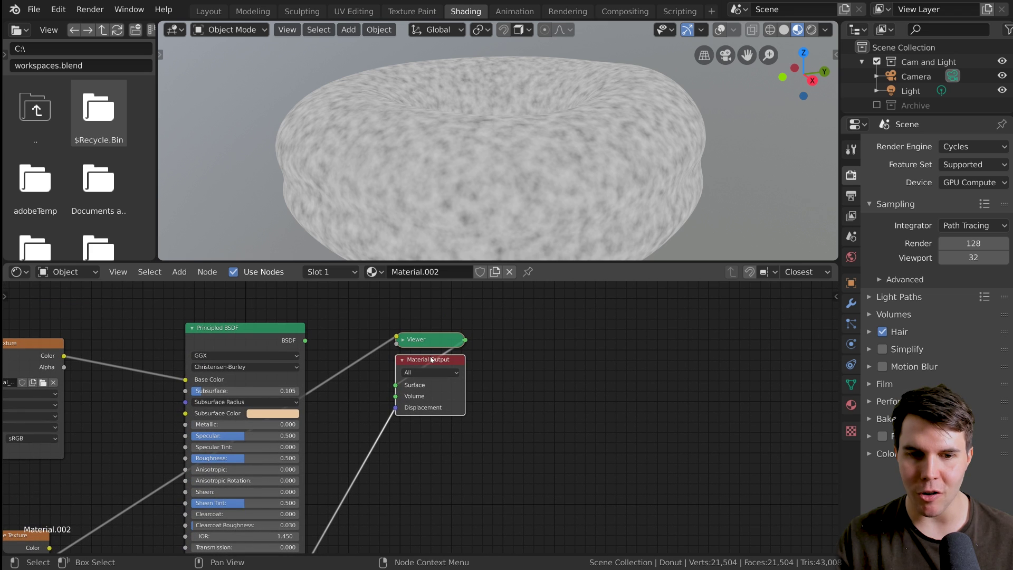
pyautogui.moveTo(437, 407); pyautogui.dragTo(498, 324, button='middle')
pyautogui.scroll(-1, 476, 407)
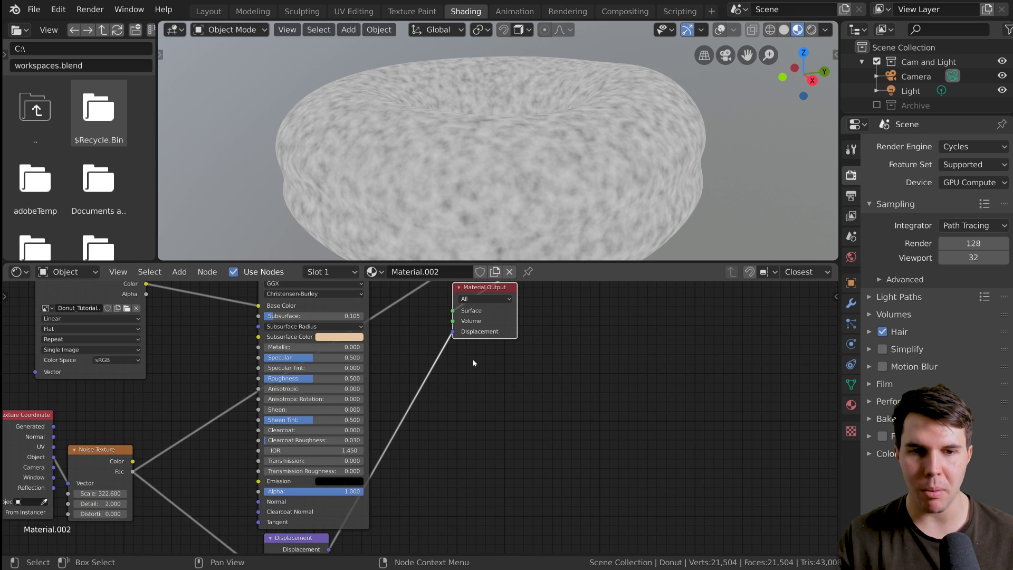
pyautogui.scroll(-3, 421, 418)
pyautogui.moveTo(354, 325); pyautogui.dragTo(346, 416, button='middle')
pyautogui.scroll(3, 346, 416)
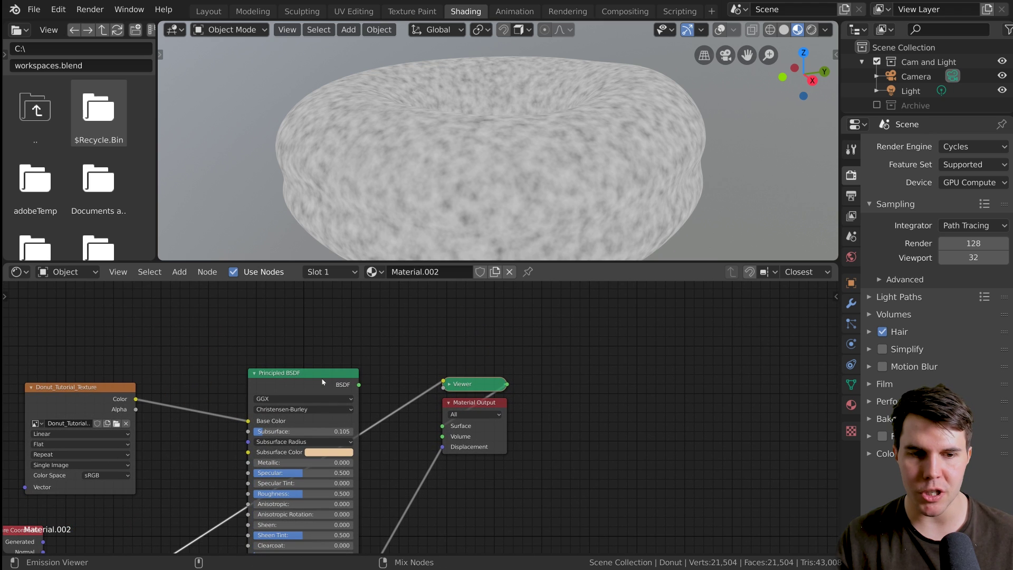
pyautogui.keyDown('ctrl'); pyautogui.keyDown('shift'); pyautogui.click(322, 382); pyautogui.keyUp('shift'); pyautogui.keyUp('ctrl')
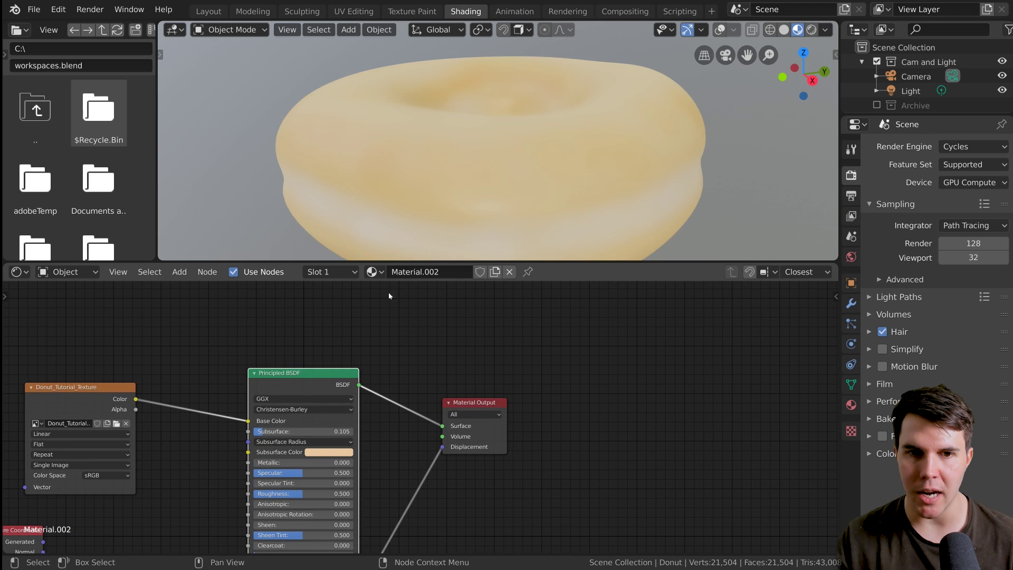
# Switch the 3D viewport to Rendered shading to preview the noise displacement on the donut.
pyautogui.moveTo(519, 205); pyautogui.dragTo(470, 177, button='middle')
pyautogui.scroll(-1, 498, 403)
pyautogui.scroll(1, 475, 485)
pyautogui.moveTo(471, 493); pyautogui.dragTo(552, 249, button='middle')
pyautogui.moveTo(266, 392); pyautogui.dragTo(300, 398, button='middle')
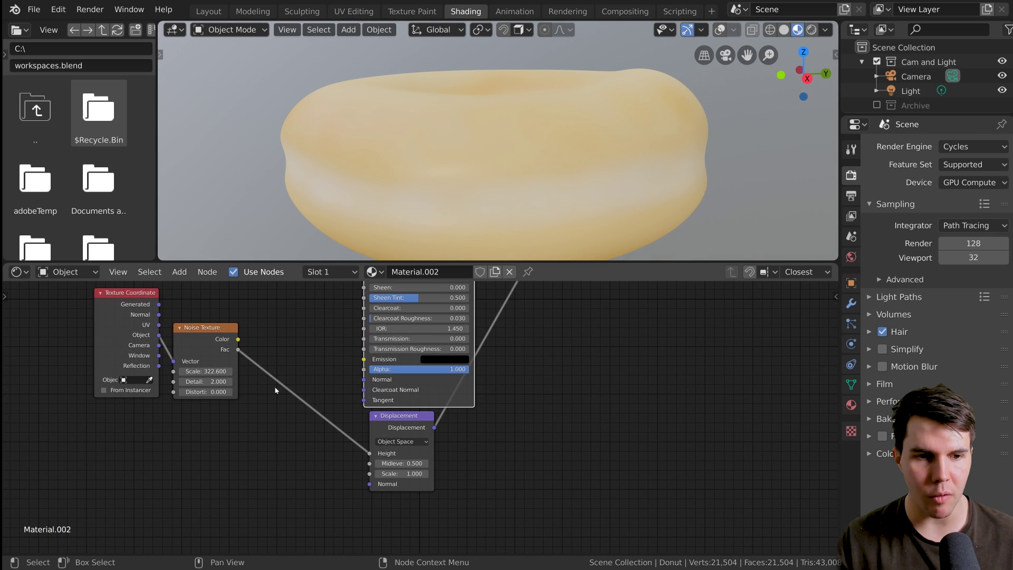
pyautogui.moveTo(531, 381); pyautogui.dragTo(515, 422, button='middle')
pyautogui.moveTo(586, 212); pyautogui.dragTo(563, 227, button='middle')
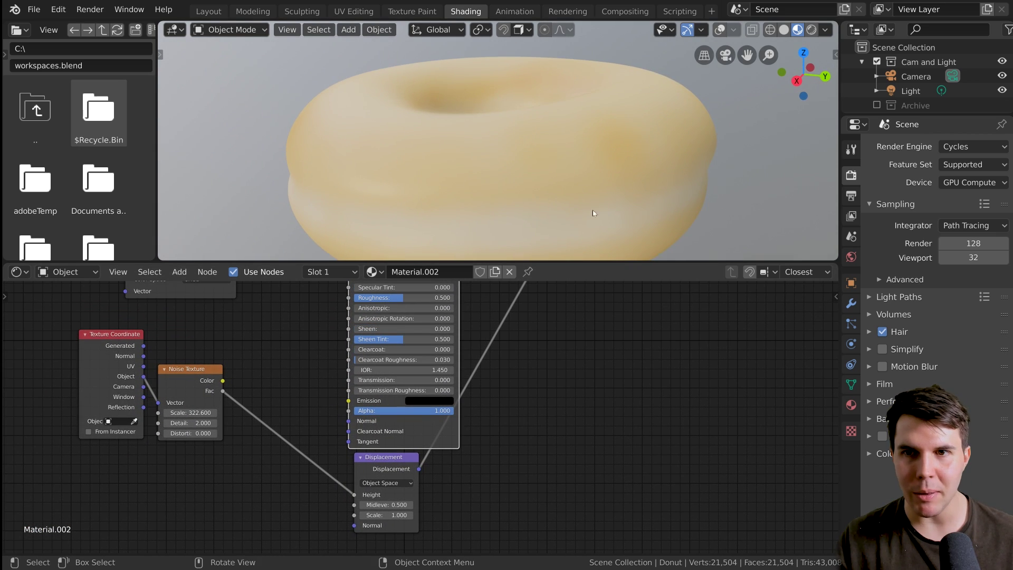
pyautogui.click(812, 32)
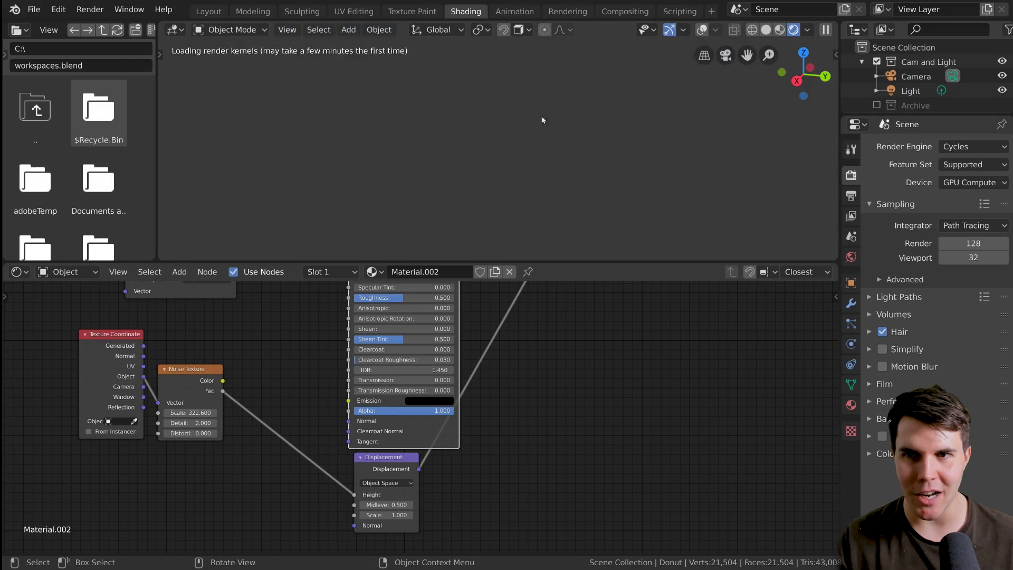
pyautogui.moveTo(507, 184)
pyautogui.mouseDown(button='middle')
pyautogui.moveTo(247, 185)
pyautogui.moveTo(269, 221)
pyautogui.moveTo(333, 181)
pyautogui.moveTo(442, 179)
pyautogui.moveTo(390, 99)
pyautogui.mouseUp(button='middle')
pyautogui.scroll(-2, 269, 222)
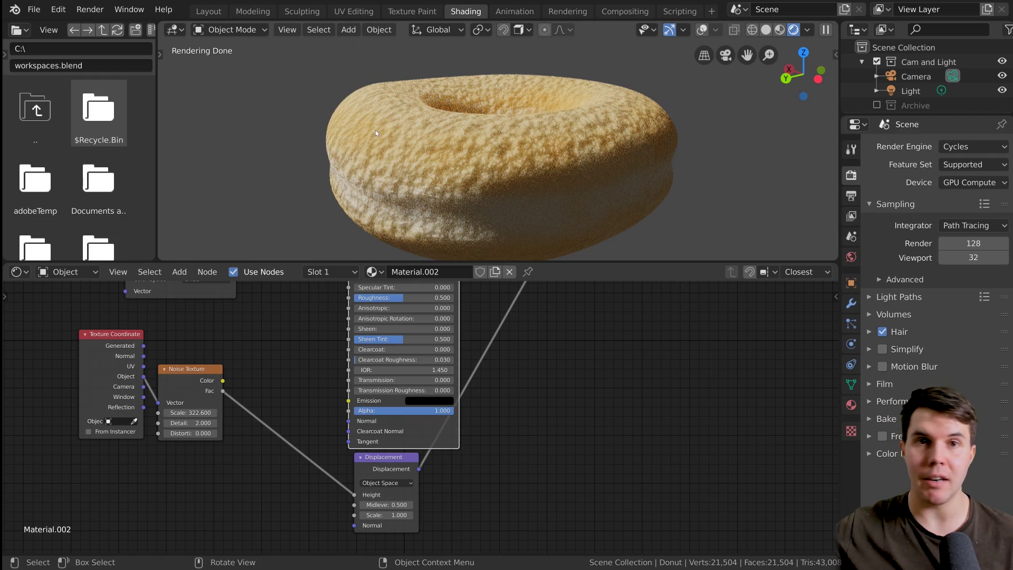
pyautogui.scroll(1, 465, 170)
pyautogui.scroll(-1, 466, 171)
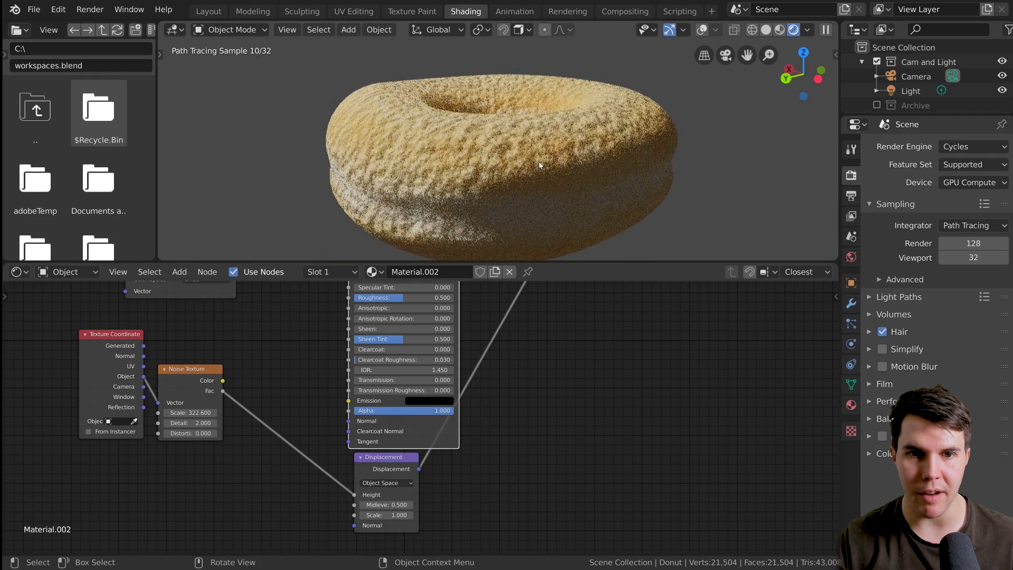
# Enable the Screencast Keys overlay for the 3D viewport.
pyautogui.press('n')
pyautogui.click(832, 112)
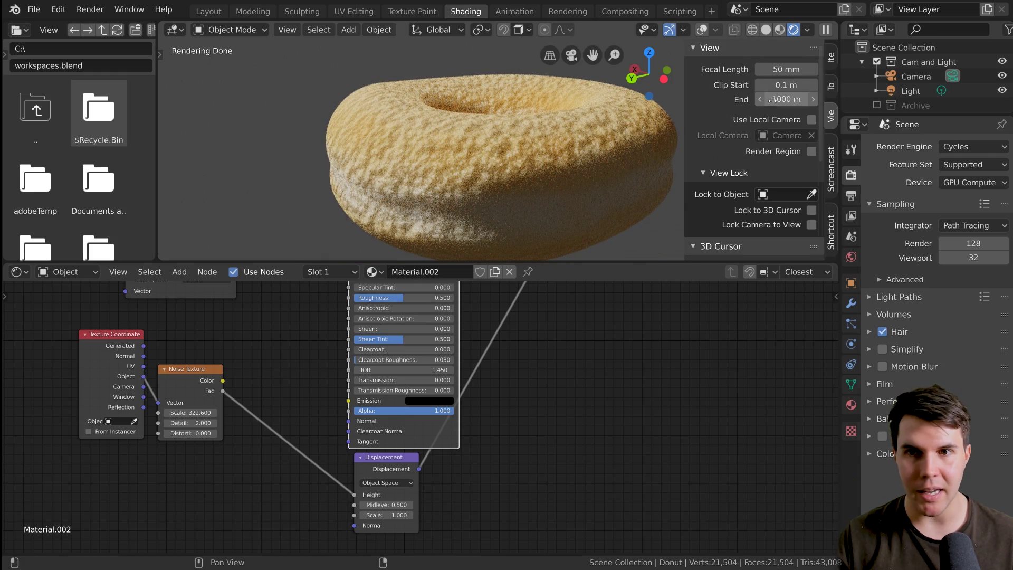
pyautogui.press('n')
pyautogui.scroll(2, 575, 170)
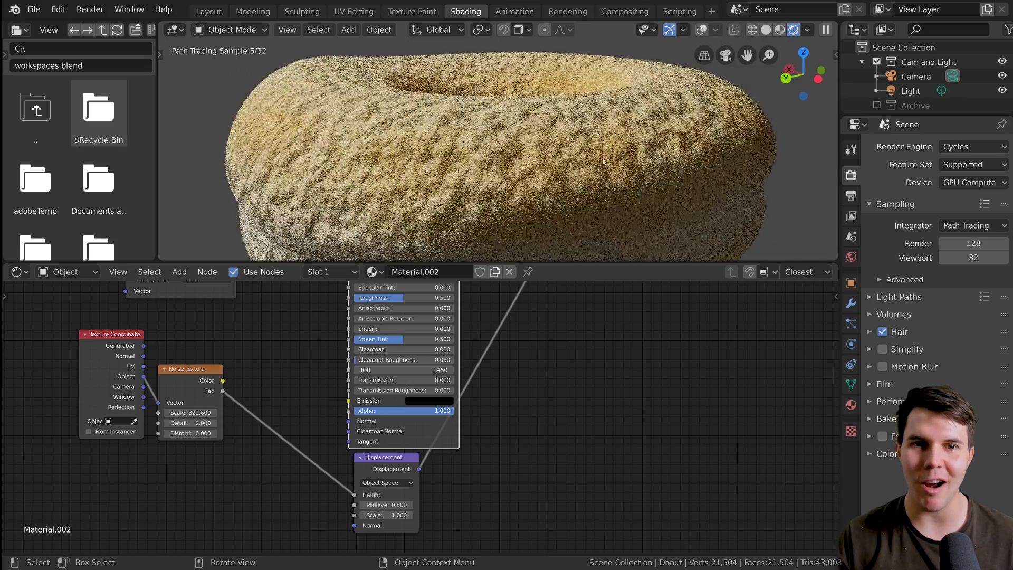
pyautogui.scroll(1, 575, 170)
pyautogui.keyDown('shift'); pyautogui.moveTo(575, 171); pyautogui.dragTo(582, 161, button='middle'); pyautogui.keyUp('shift')
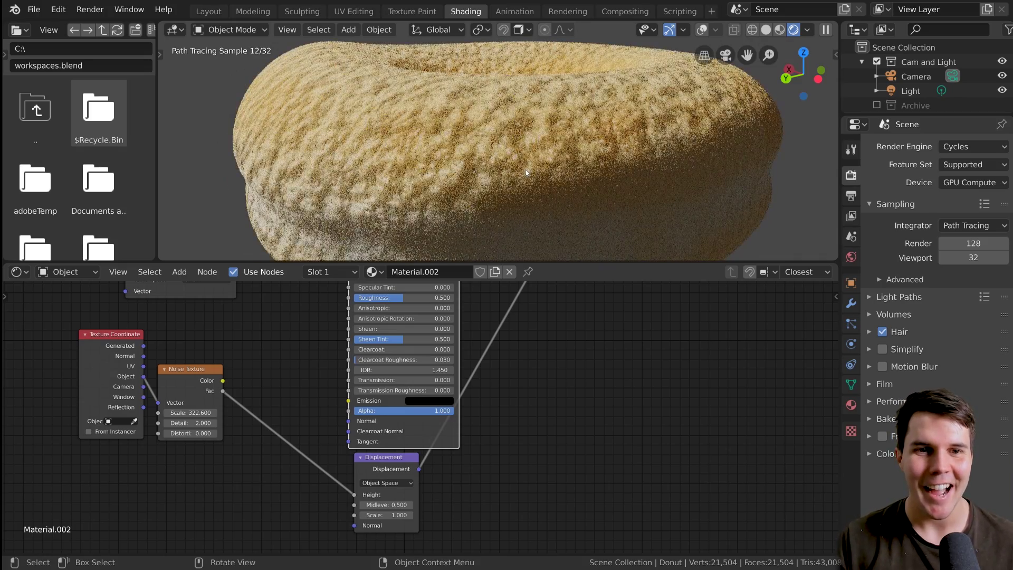
pyautogui.press('n')
pyautogui.keyDown('ctrl'); pyautogui.scroll(-1, 789, 85); pyautogui.keyUp('ctrl')
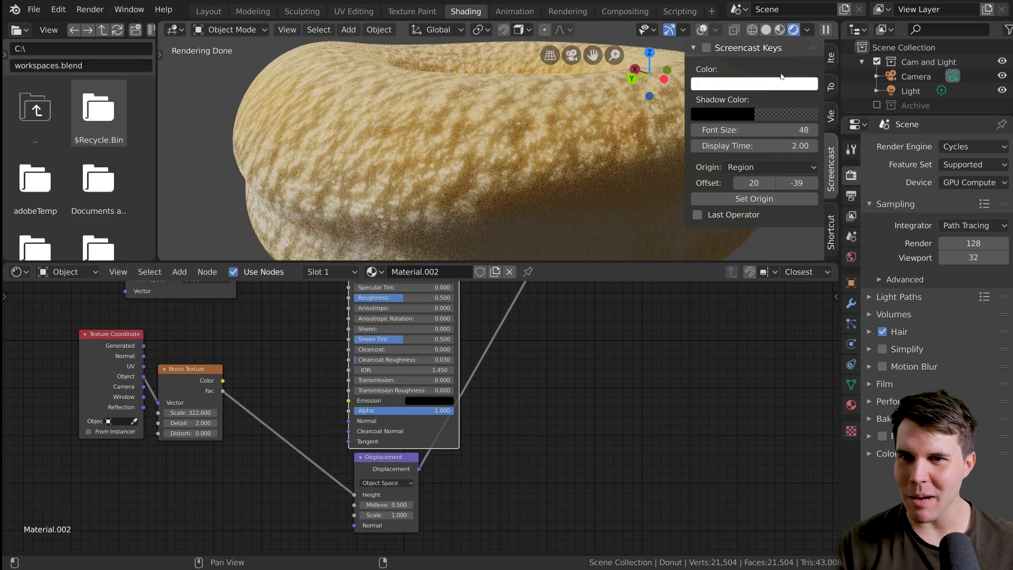
pyautogui.press('n')
# Examine the bump shading and the silhouette of the rendered donut from close up and slightly above.
pyautogui.scroll(1, 524, 191)
pyautogui.scroll(-1, 524, 191)
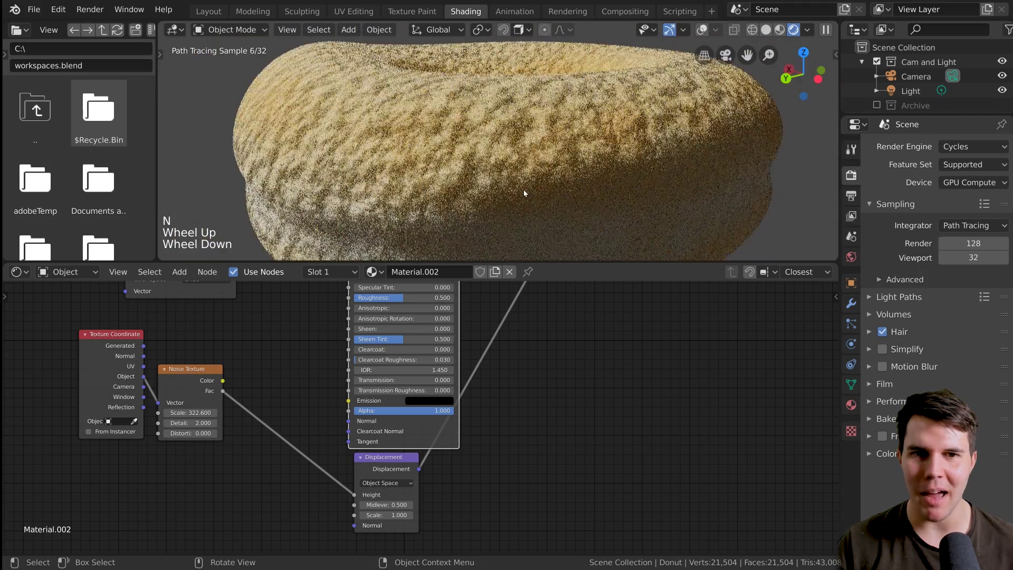
pyautogui.scroll(-1, 527, 222)
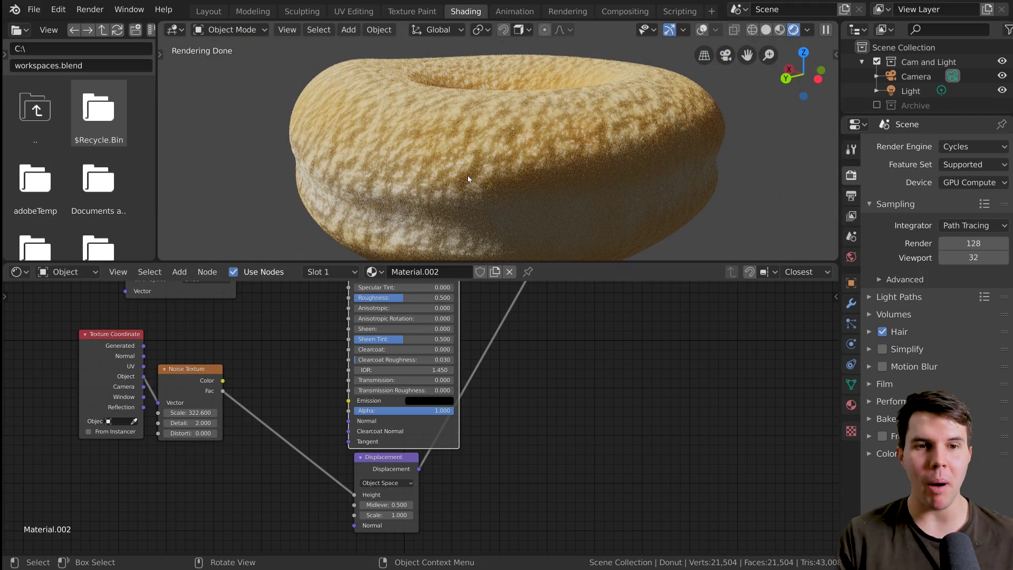
pyautogui.scroll(-1, 468, 178)
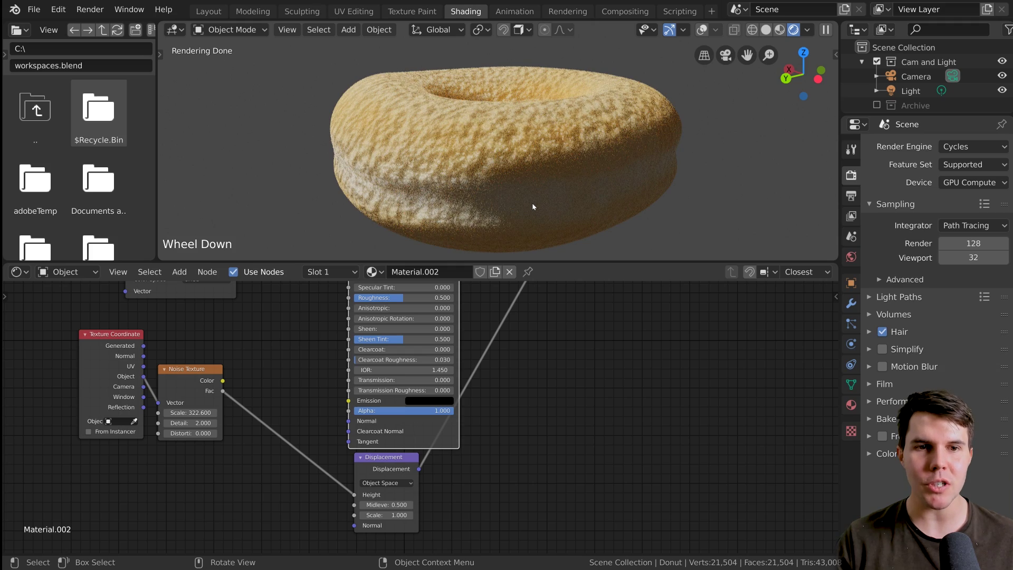
pyautogui.moveTo(413, 211); pyautogui.dragTo(347, 77, button='middle')
pyautogui.scroll(1, 347, 76)
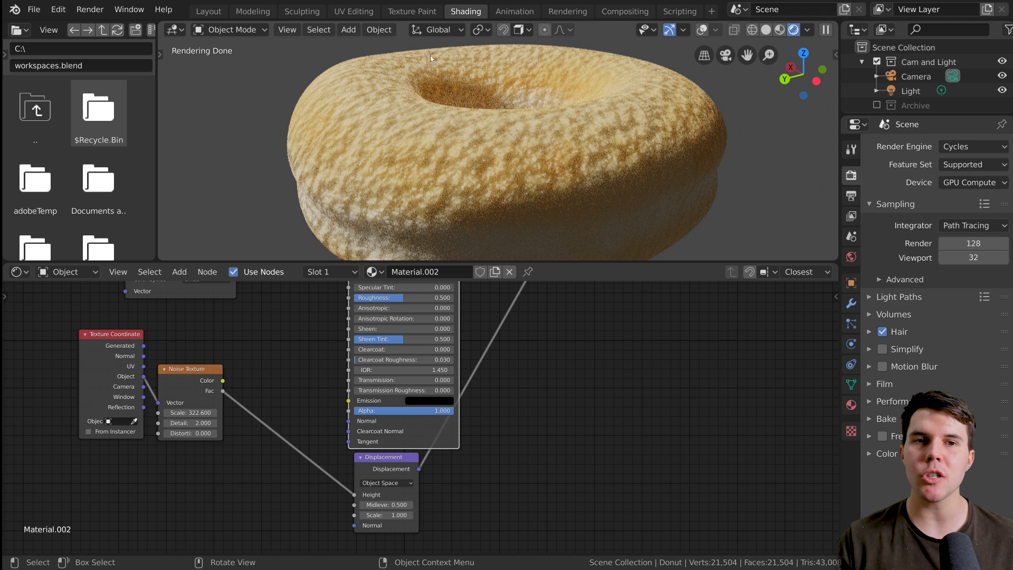
pyautogui.moveTo(506, 281); pyautogui.dragTo(500, 340, button='middle')
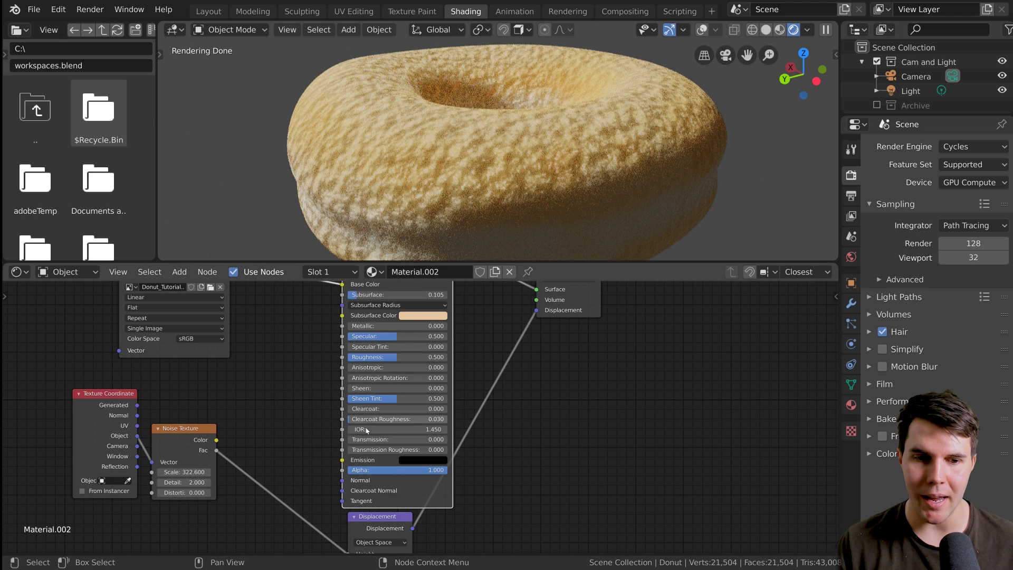
pyautogui.click(346, 482)
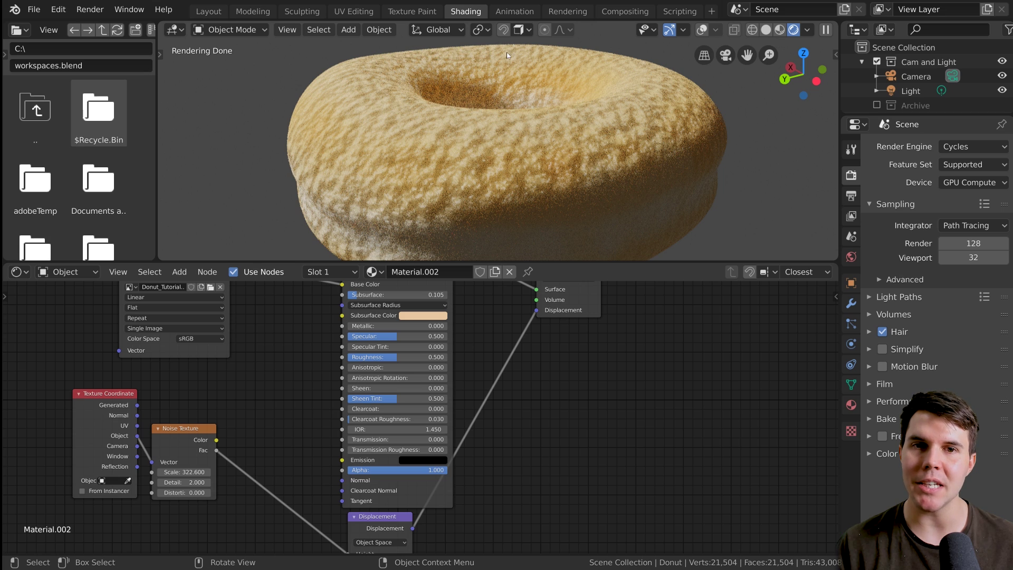
# Bring up the donut material's Settings and look at the choices for its surface Displacement method.
pyautogui.click(851, 405)
pyautogui.click(891, 237)
pyautogui.click(897, 271)
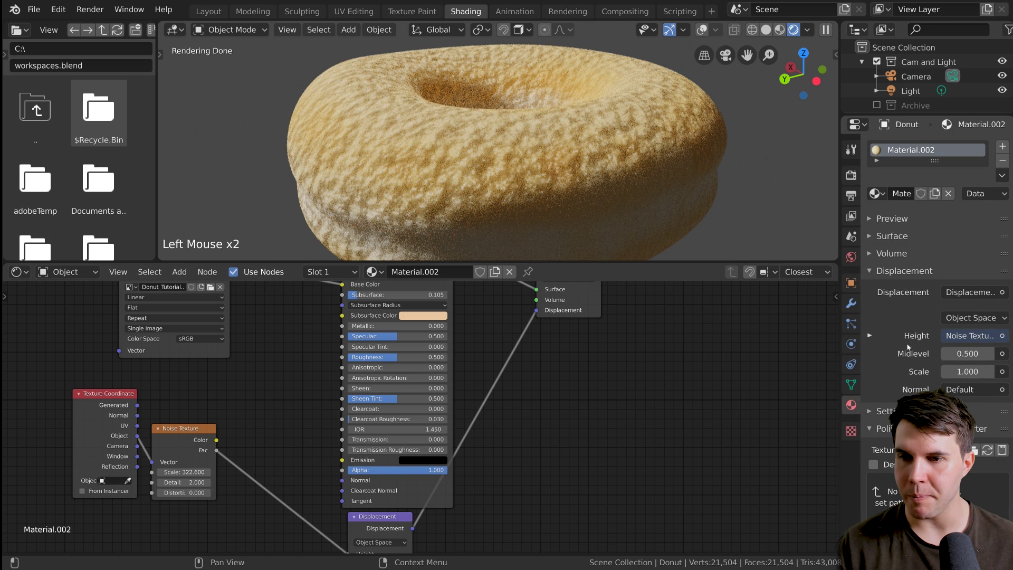
pyautogui.click(904, 271)
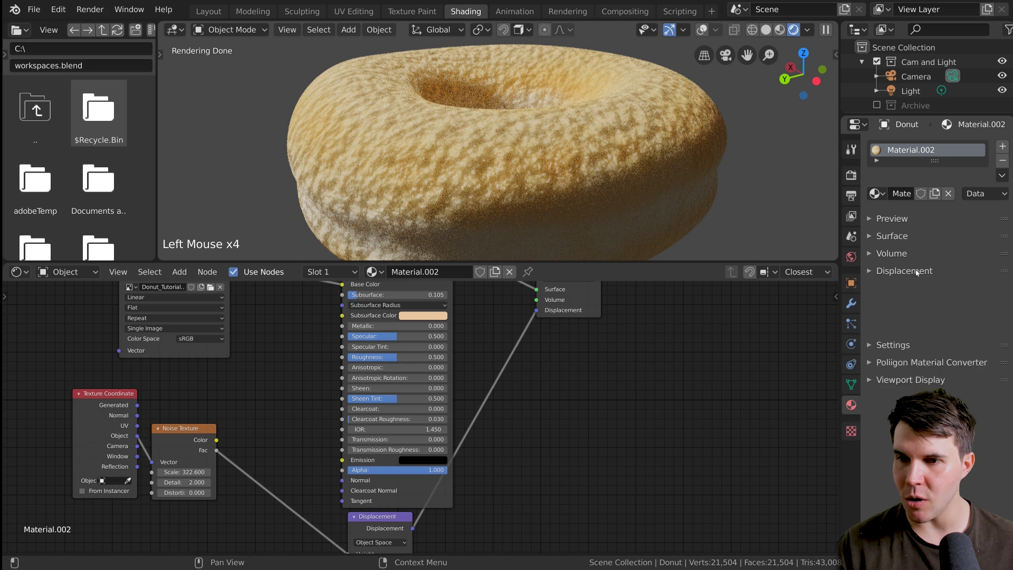
pyautogui.click(913, 289)
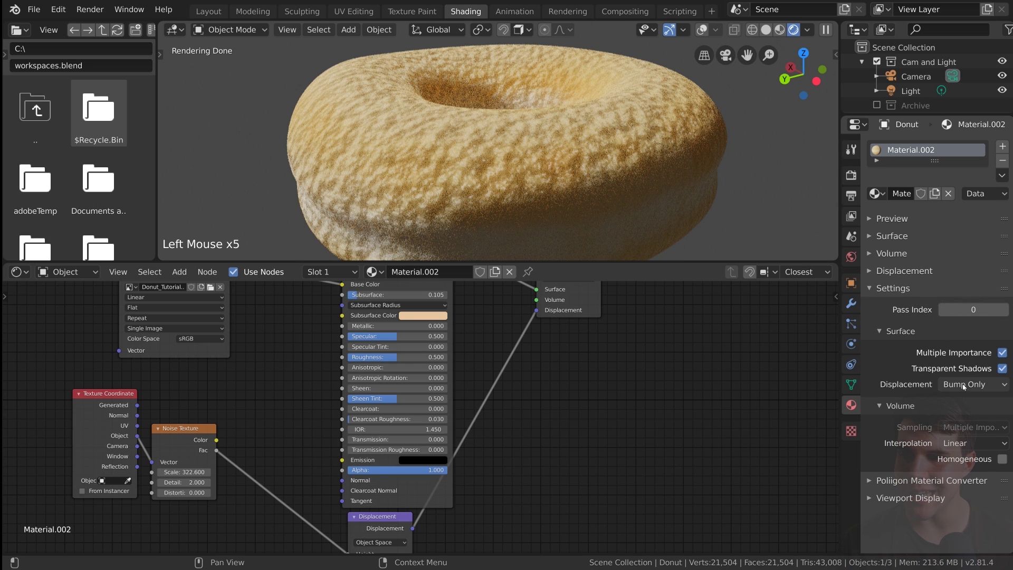
pyautogui.click(979, 388)
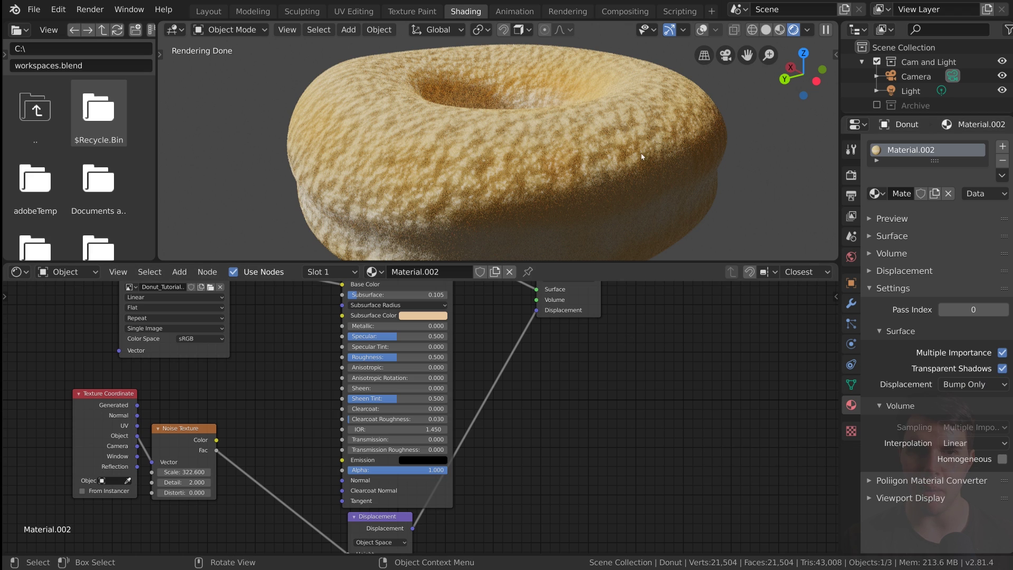
# Save the scene as a new .blend file with the file name's number incremented.
pyautogui.hotkey('ctrl', 'shift', 's')
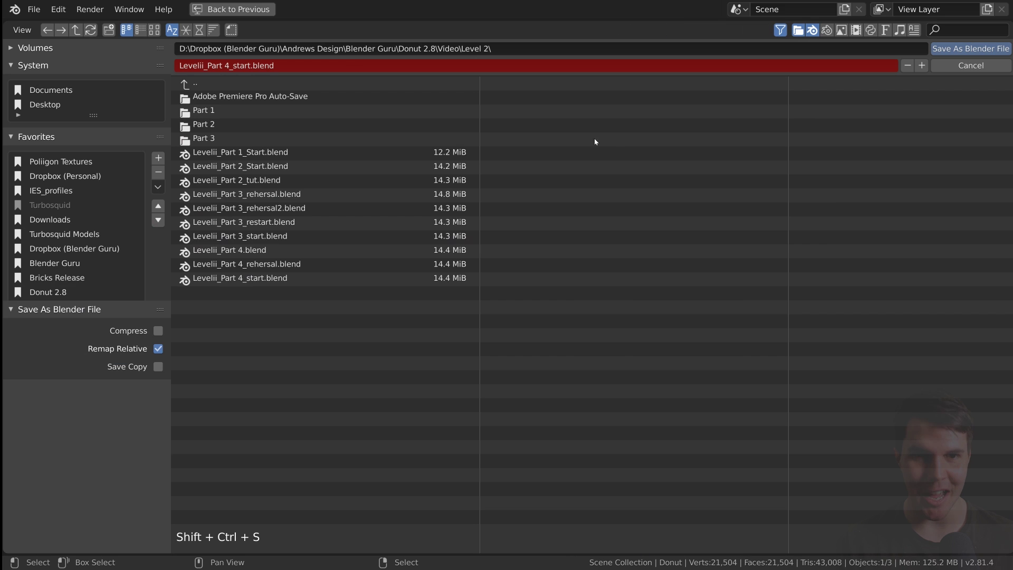
pyautogui.press('KP_Add')
pyautogui.press('KP_Enter')
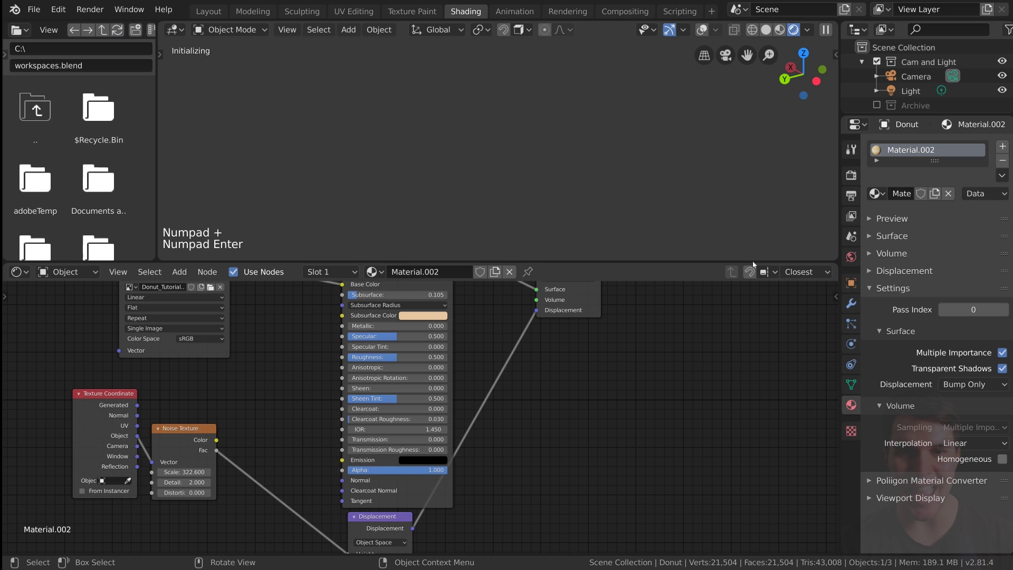
# Set the donut material's surface Displacement method to Displacement and Bump and view the whole displaced mesh.
pyautogui.click(984, 388)
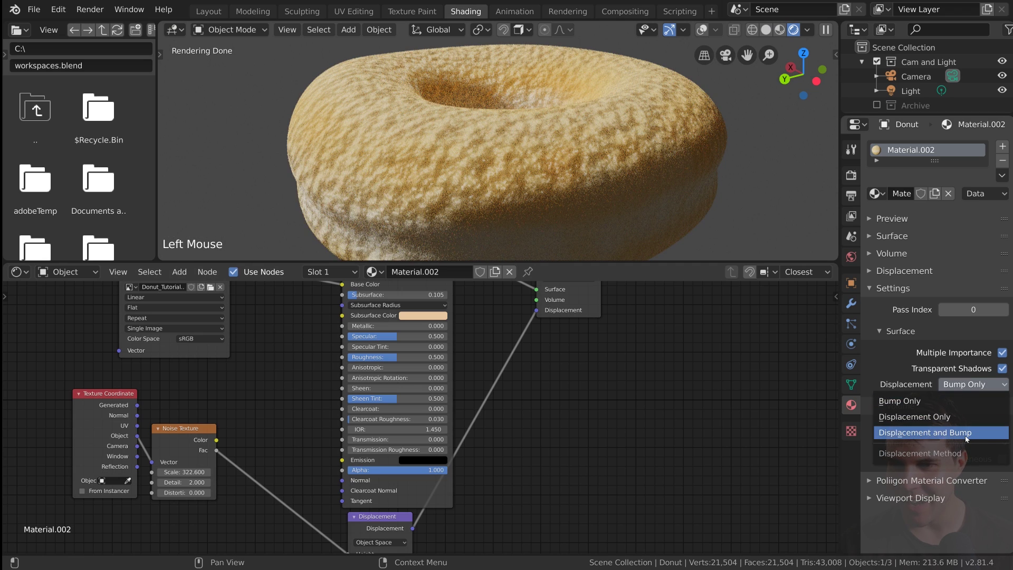
pyautogui.click(966, 435)
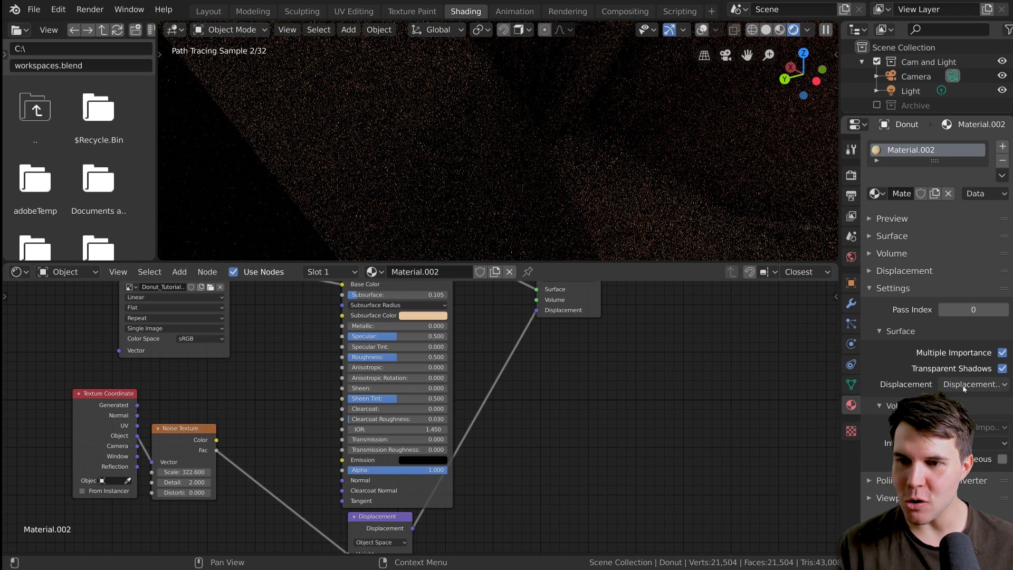
pyautogui.scroll(-12, 575, 176)
pyautogui.scroll(-1, 575, 175)
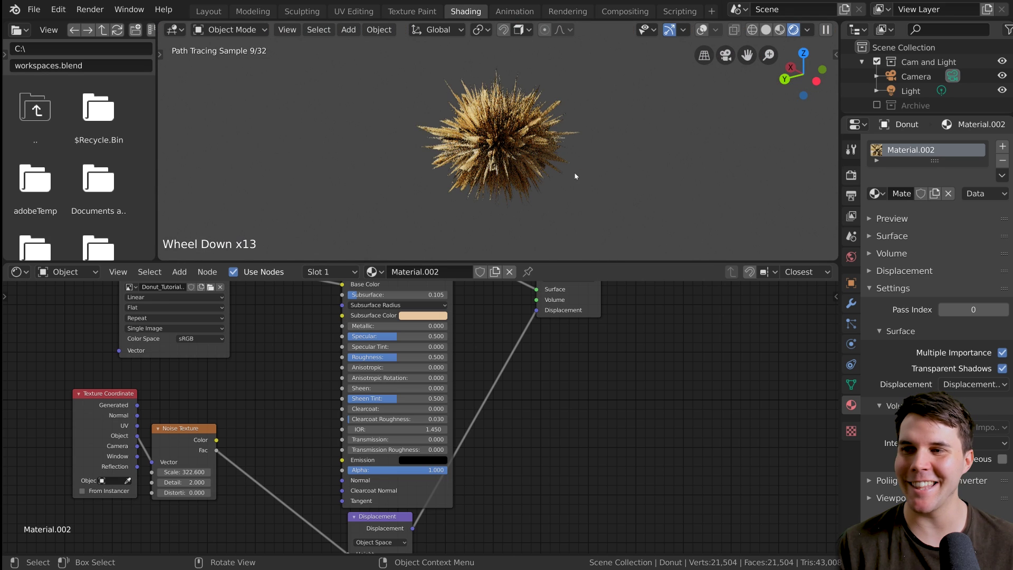
pyautogui.scroll(2, 575, 176)
pyautogui.moveTo(579, 164); pyautogui.dragTo(591, 158, button='middle')
# Set the Displacement node's Scale to 0.01.
pyautogui.moveTo(492, 469); pyautogui.dragTo(524, 361, button='middle')
pyautogui.scroll(6, 498, 363)
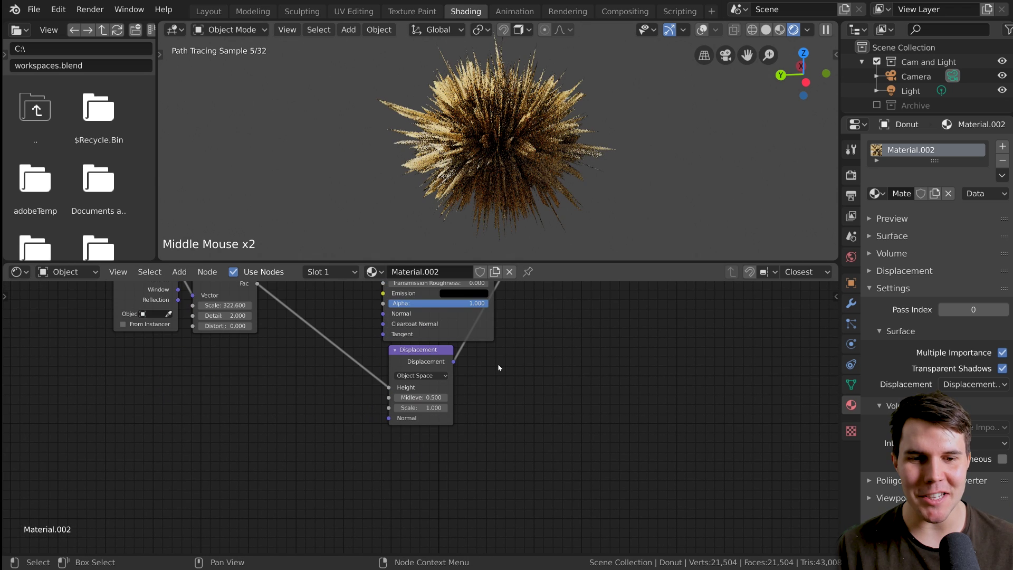
pyautogui.press('Return')
pyautogui.click(432, 402)
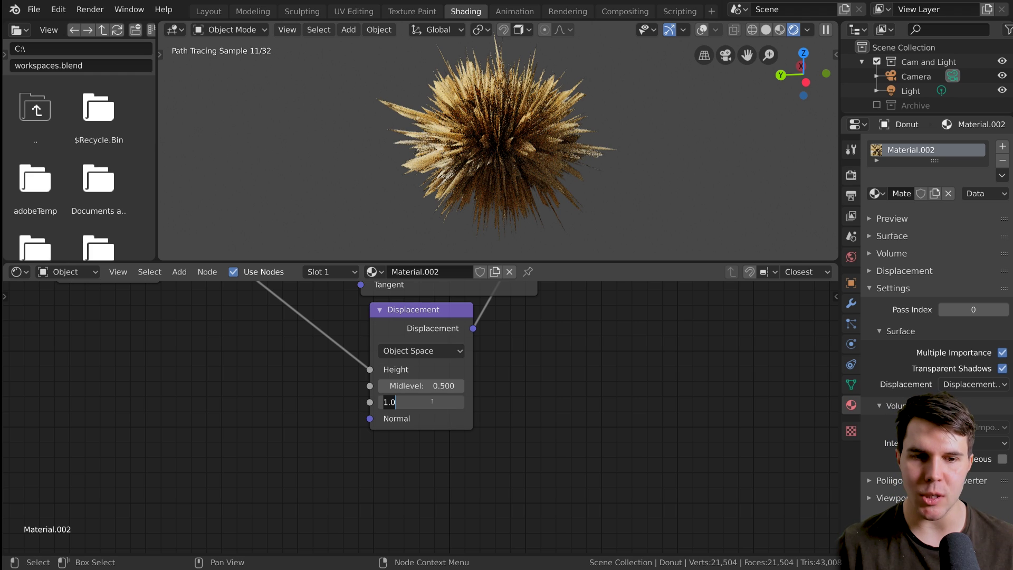
pyautogui.write('0.01')
pyautogui.press('Return')
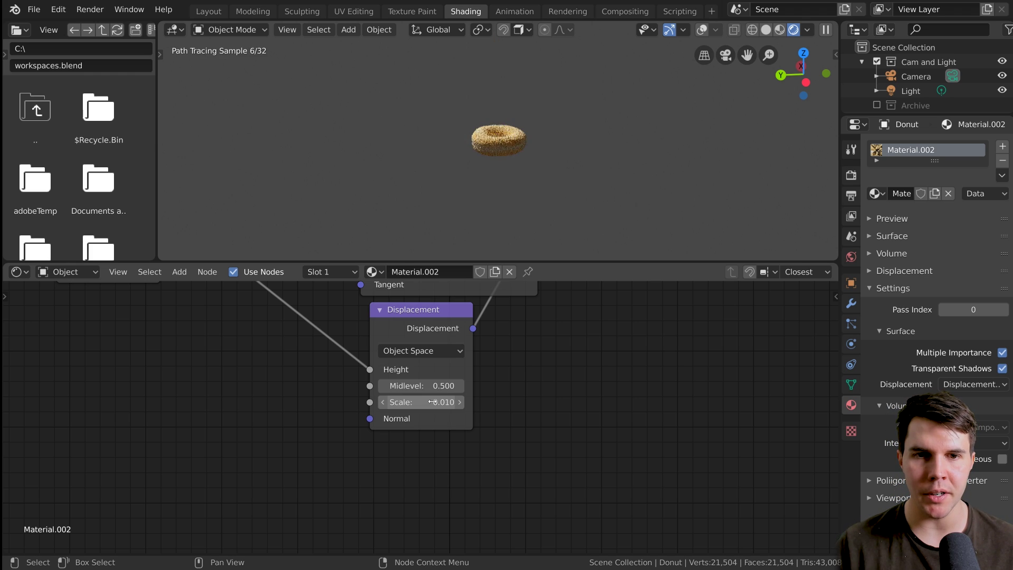
# Briefly show the viewport overlays to compare the displaced surface with the donut's selection outline, and hide them again.
pyautogui.scroll(6, 608, 166)
pyautogui.scroll(3, 610, 168)
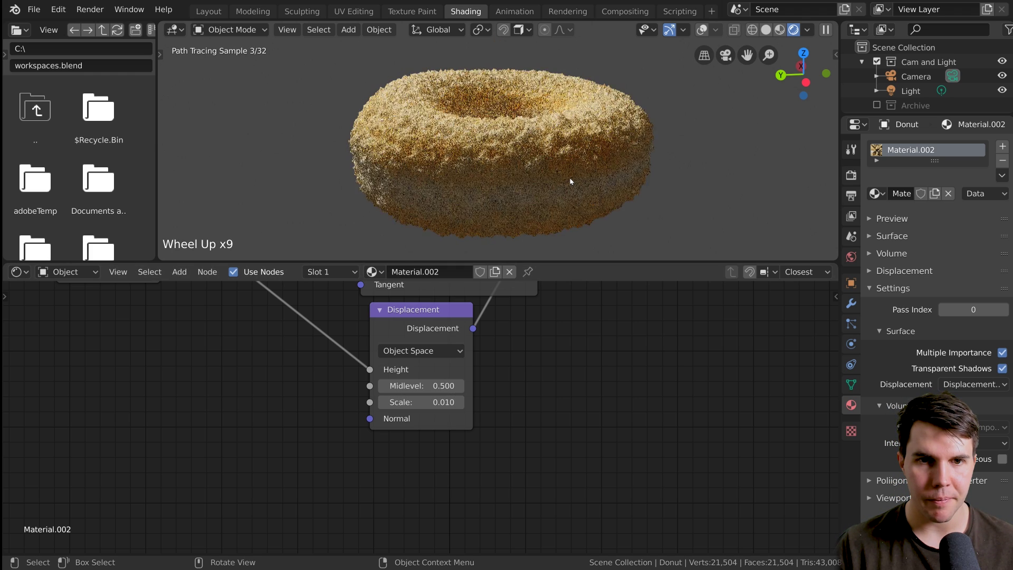
pyautogui.scroll(1, 596, 147)
pyautogui.keyDown('shift'); pyautogui.moveTo(580, 174); pyautogui.dragTo(585, 216, button='middle'); pyautogui.keyUp('shift')
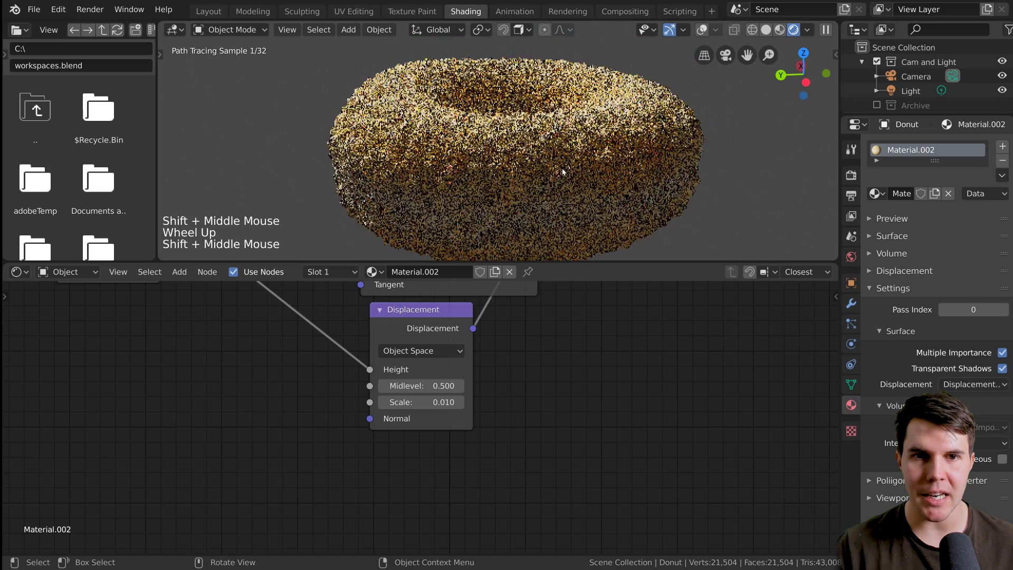
pyautogui.click(450, 77)
pyautogui.click(701, 30)
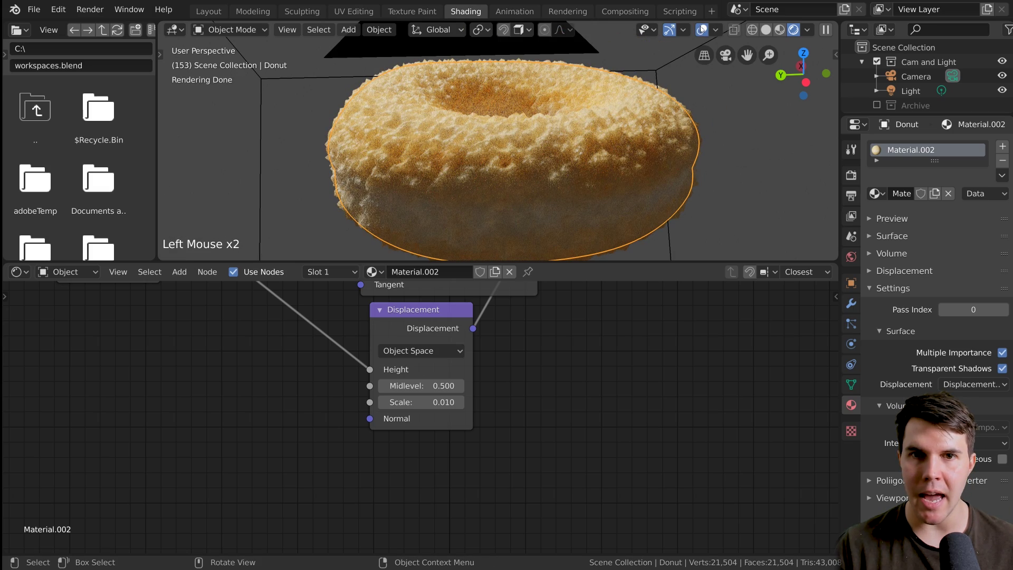
pyautogui.click(701, 30)
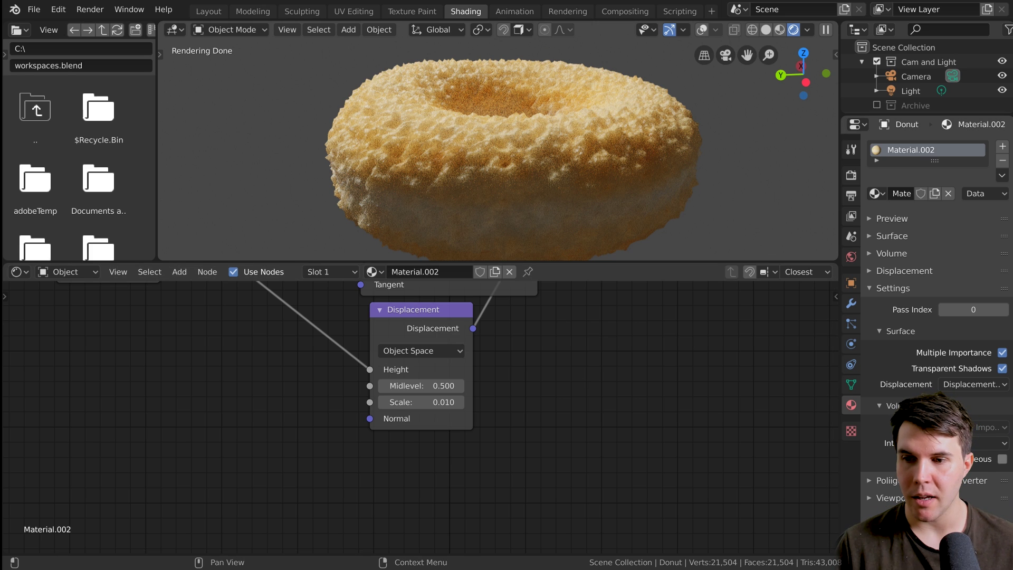
# Switch the material's Displacement method to Bump Only for comparison, and restore true displacement.
pyautogui.click(971, 384)
pyautogui.click(969, 404)
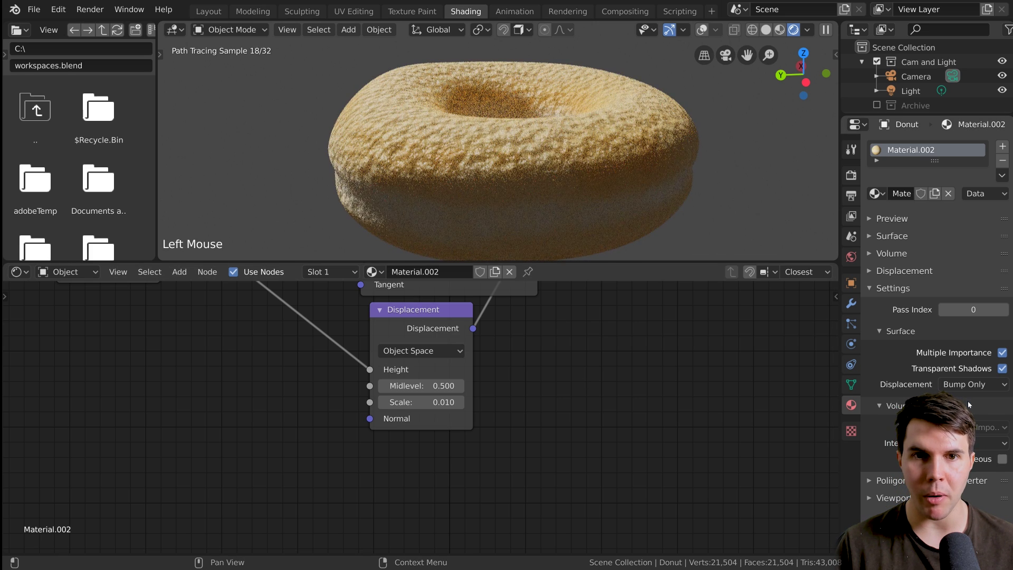
pyautogui.click(972, 384)
pyautogui.click(969, 422)
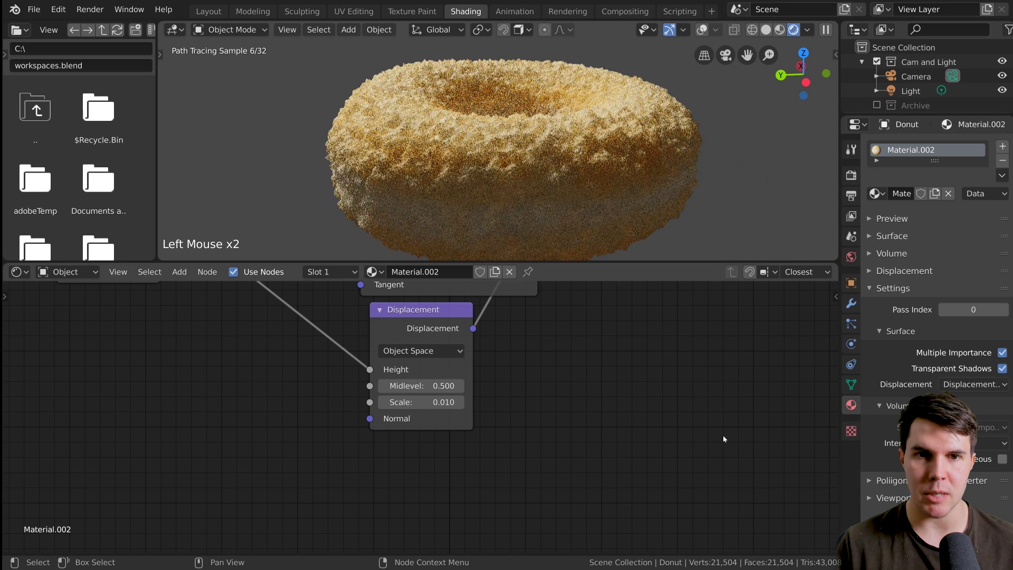
# Reduce the Displacement node's Scale to 0.002 for subtler bumps on the dough.
pyautogui.scroll(2, 527, 390)
pyautogui.moveTo(460, 397); pyautogui.dragTo(462, 442, button='middle')
pyautogui.click(462, 442)
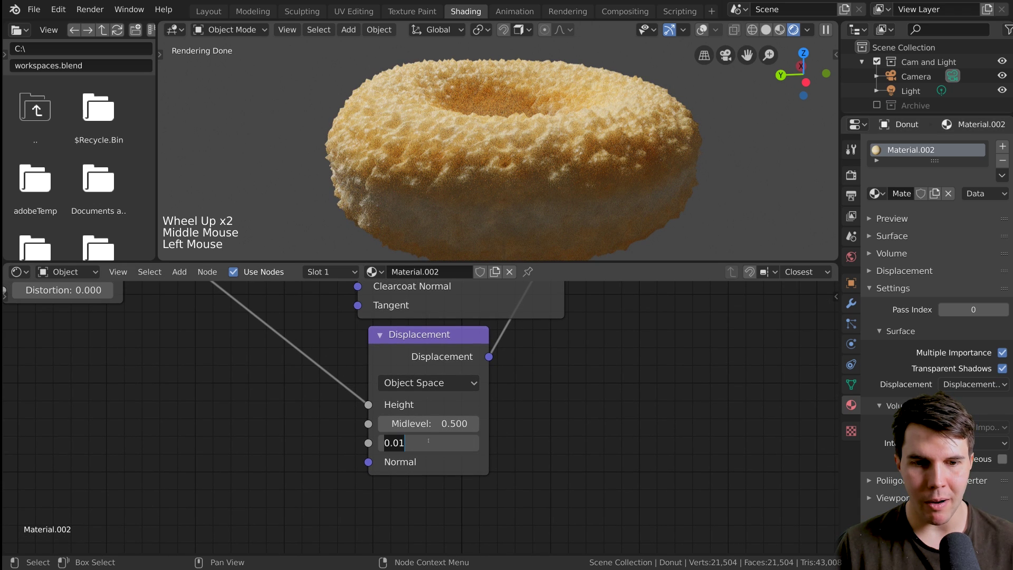
pyautogui.press('BackSpace')
pyautogui.write('02')
pyautogui.press('Return')
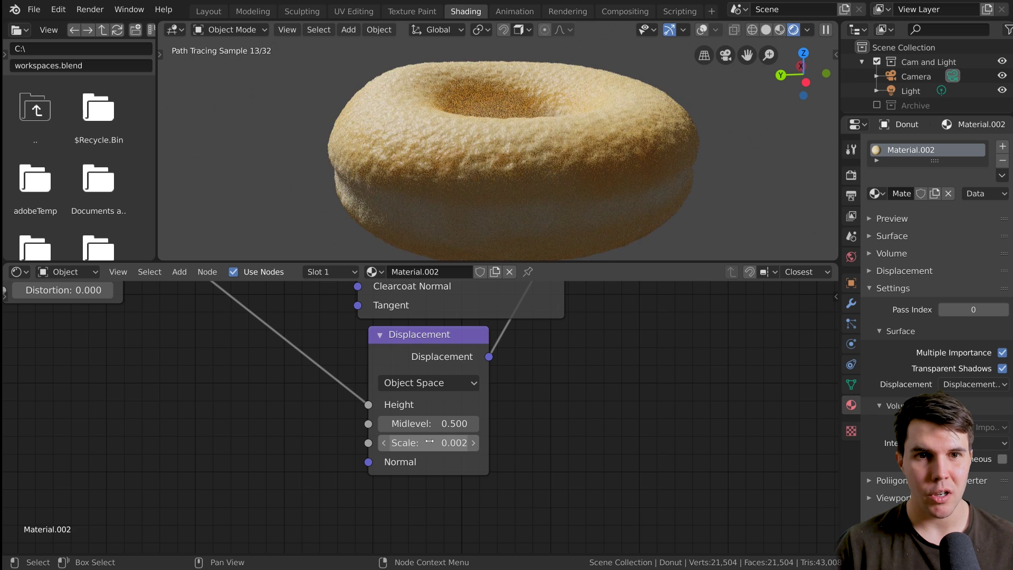
# Raise the Displacement node's Scale to 0.003 for slightly stronger bumps on the dough.
pyautogui.click(435, 441)
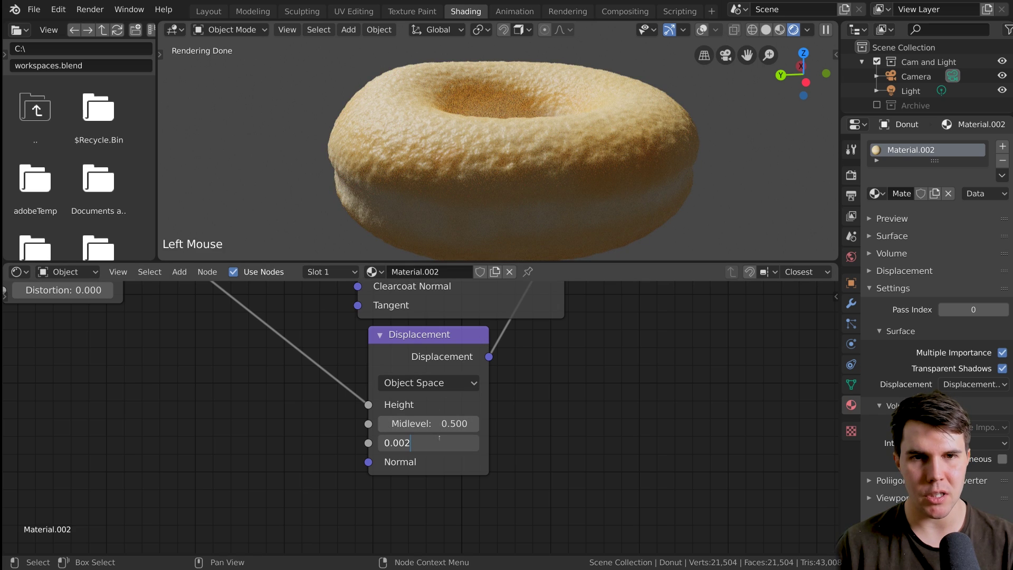
pyautogui.press('BackSpace')
pyautogui.write('3')
pyautogui.press('Return')
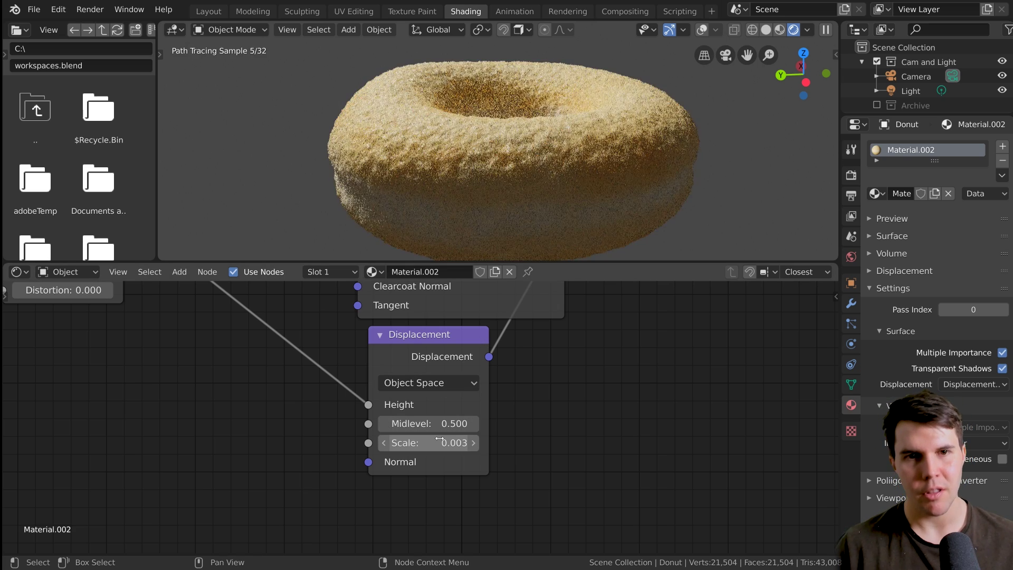
pyautogui.scroll(-4, 517, 331)
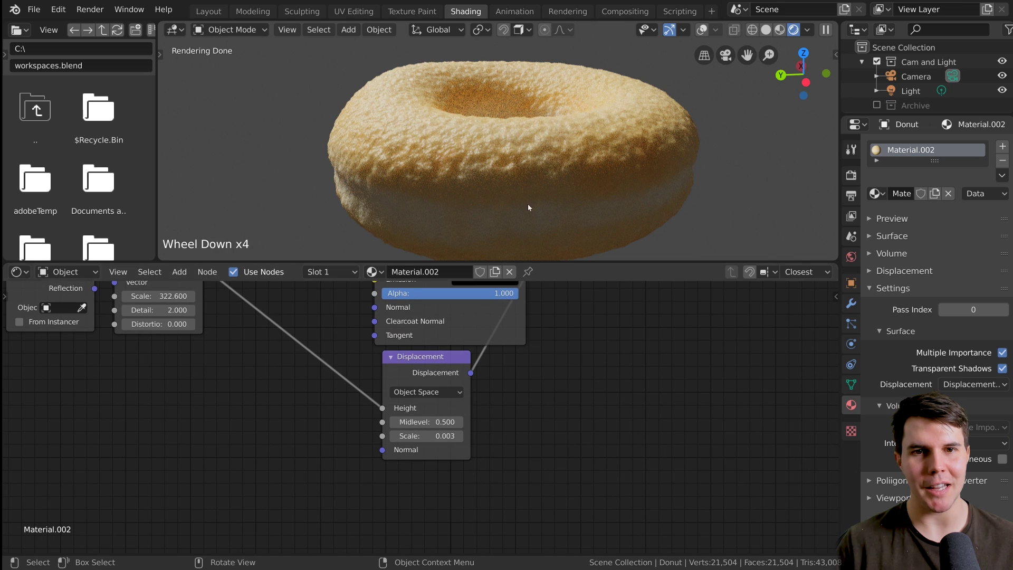
pyautogui.scroll(-3, 530, 218)
pyautogui.scroll(1, 529, 211)
pyautogui.click(532, 181)
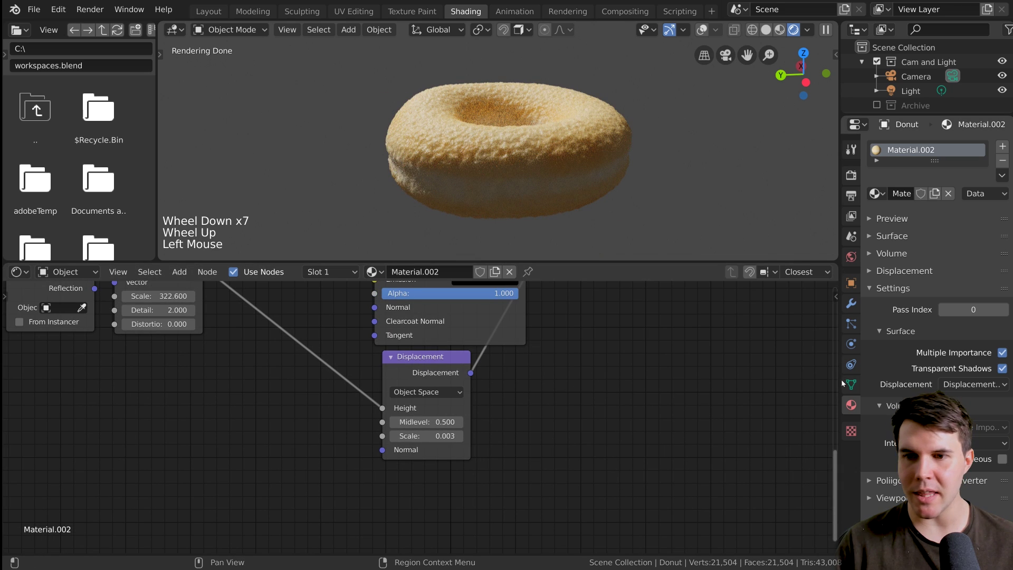
# Examine the donut's mesh density in solid shading and Edit Mode, and return to Object Mode with rendered shading.
pyautogui.click(850, 304)
pyautogui.click(576, 119)
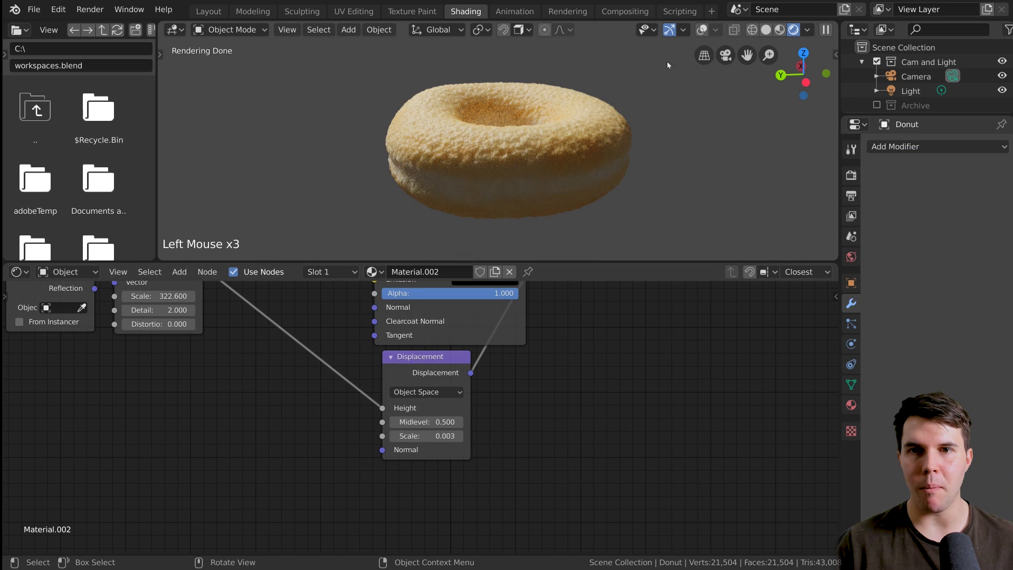
pyautogui.click(765, 31)
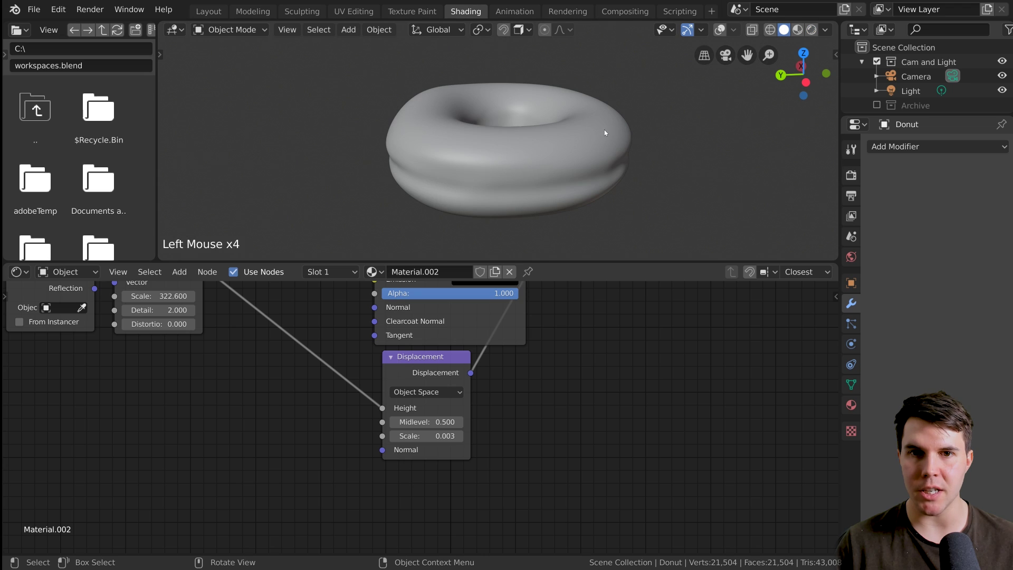
pyautogui.click(576, 203)
pyautogui.press('Tab')
pyautogui.scroll(3, 576, 206)
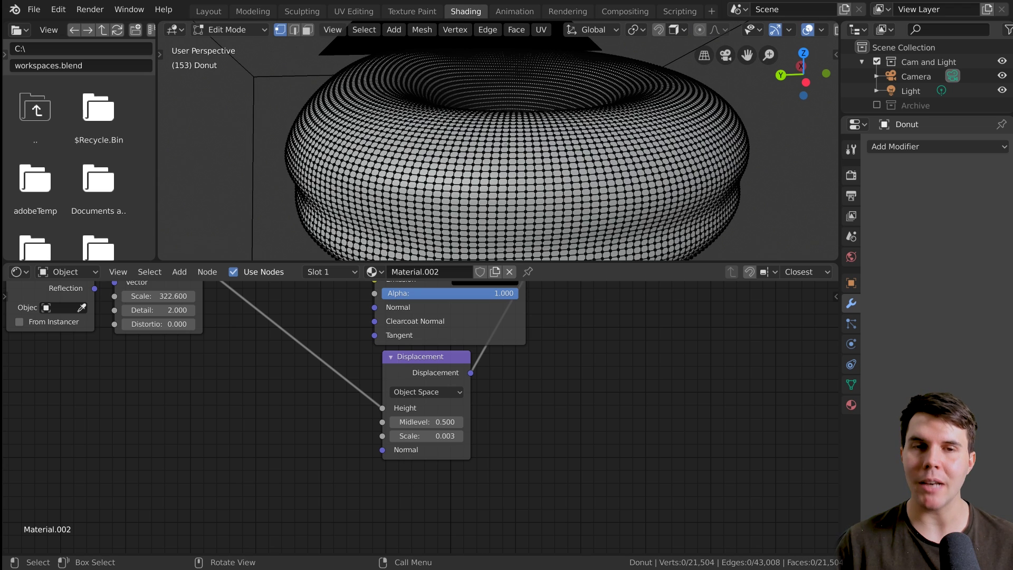
pyautogui.press('Tab')
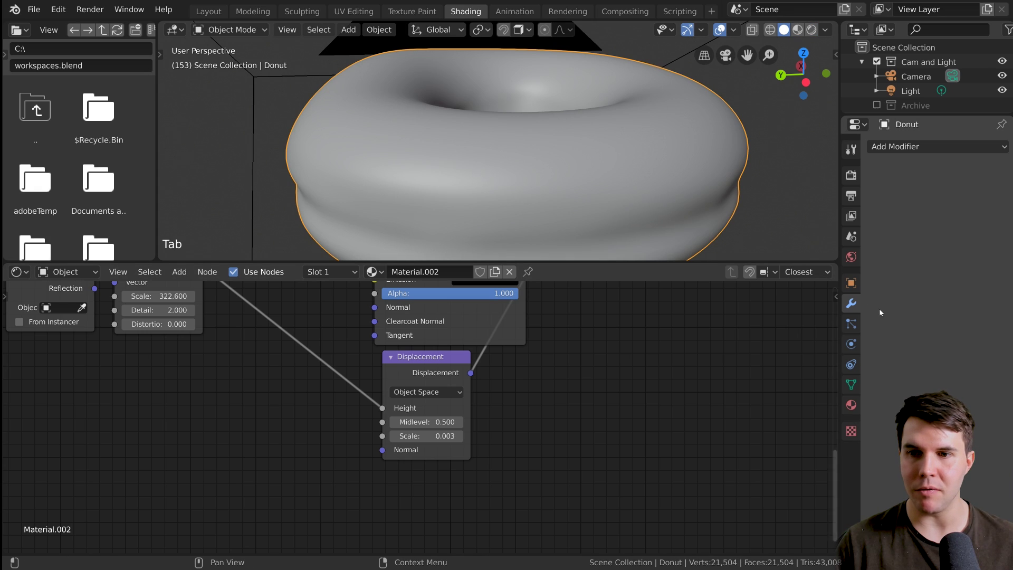
pyautogui.scroll(-1, 594, 353)
pyautogui.press('z')
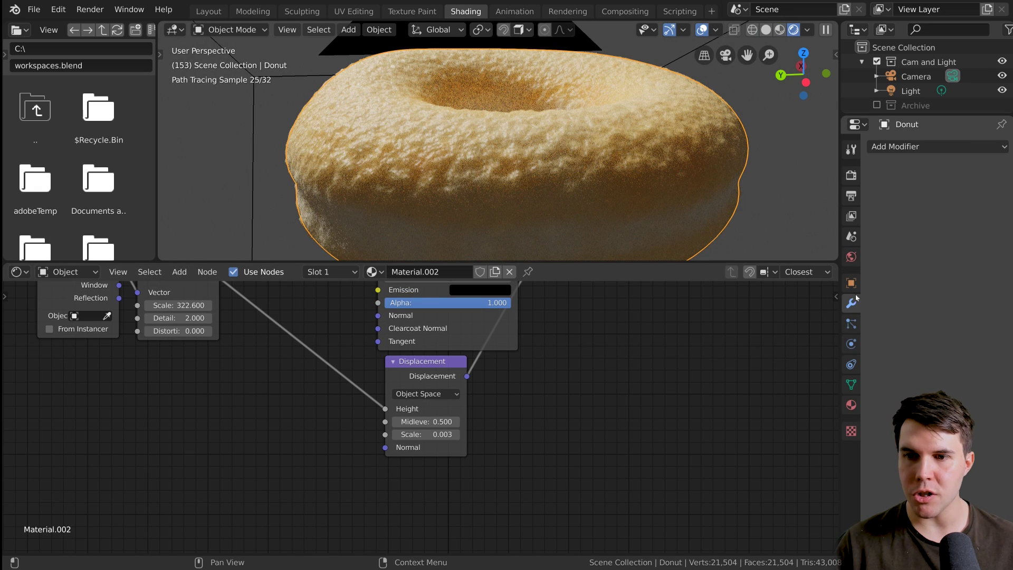
# Add a Subdivision Surface modifier to the donut.
pyautogui.click(908, 146)
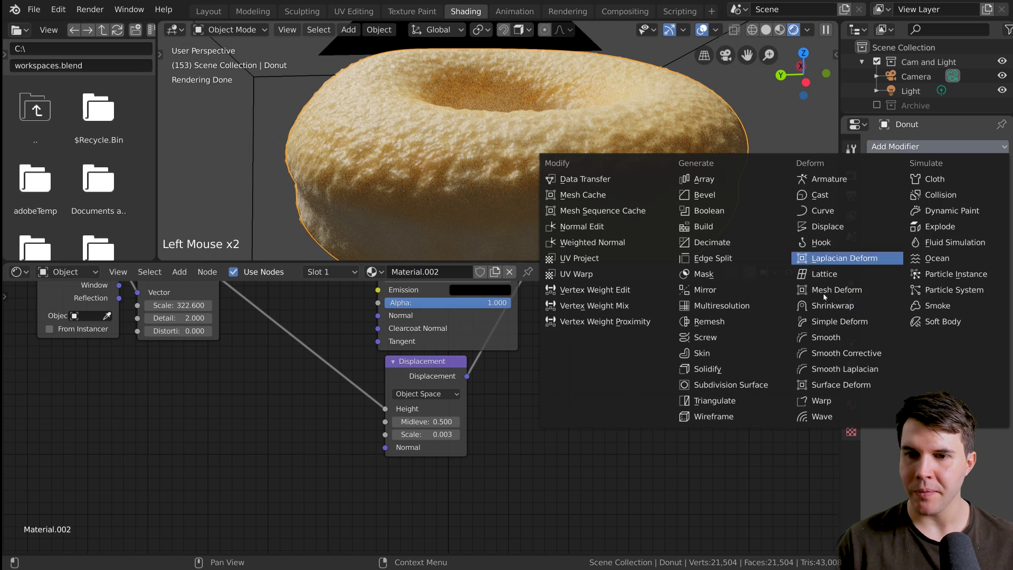
pyautogui.click(743, 384)
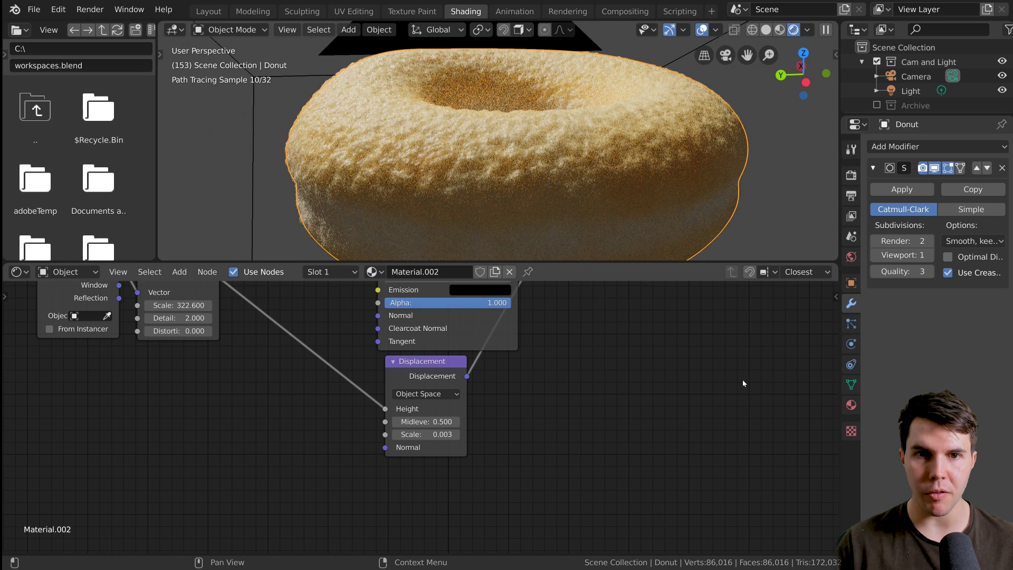
pyautogui.hotkey('alt', 'a')
pyautogui.scroll(-2, 580, 163)
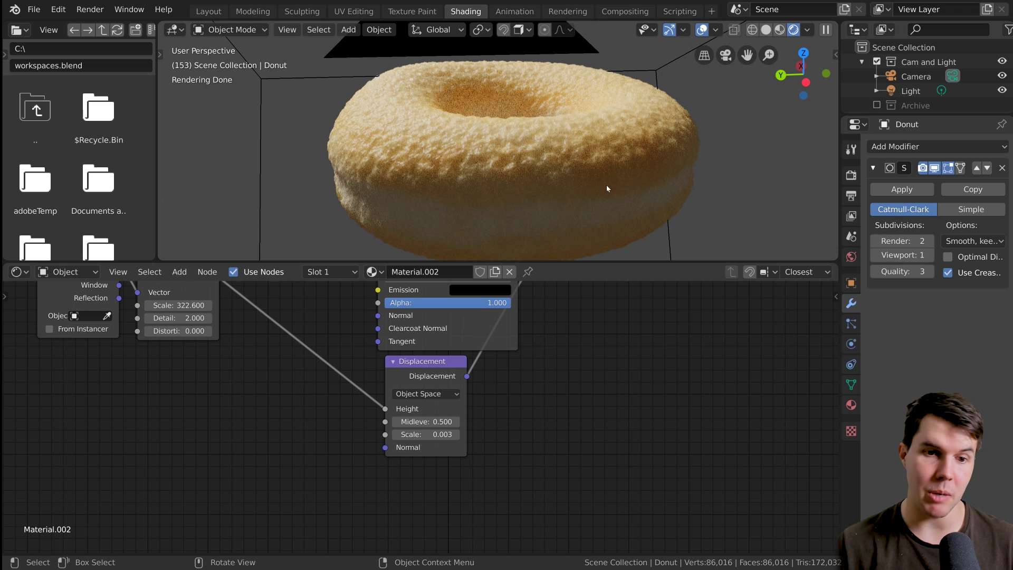
# Check the glazed donut reference photo in the browser, and set the Noise Texture's Scale to 1000 in Blender.
pyautogui.scroll(1, 493, 400)
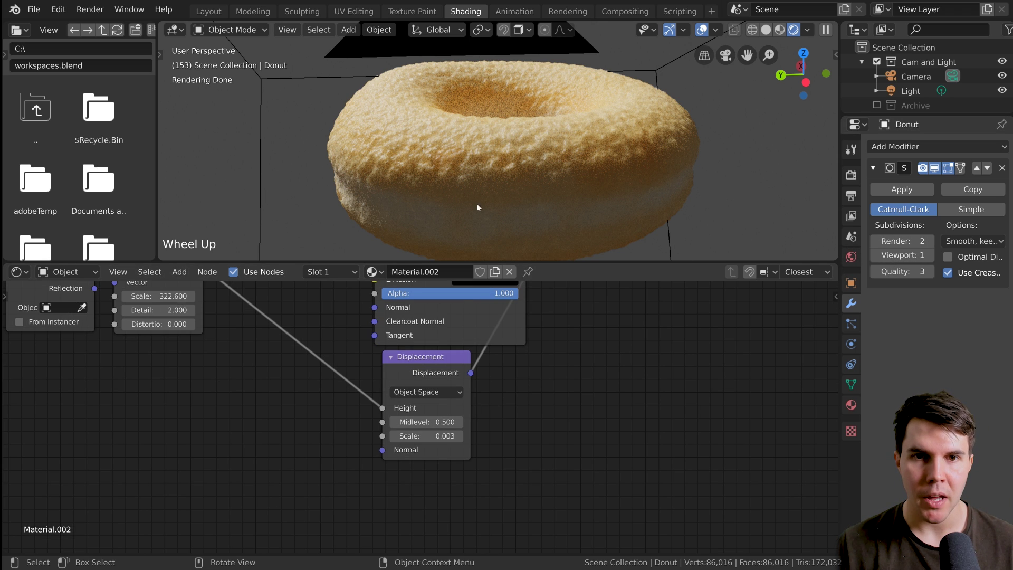
pyautogui.scroll(-4, 464, 295)
pyautogui.moveTo(213, 361); pyautogui.dragTo(388, 382, button='middle')
pyautogui.click(388, 382)
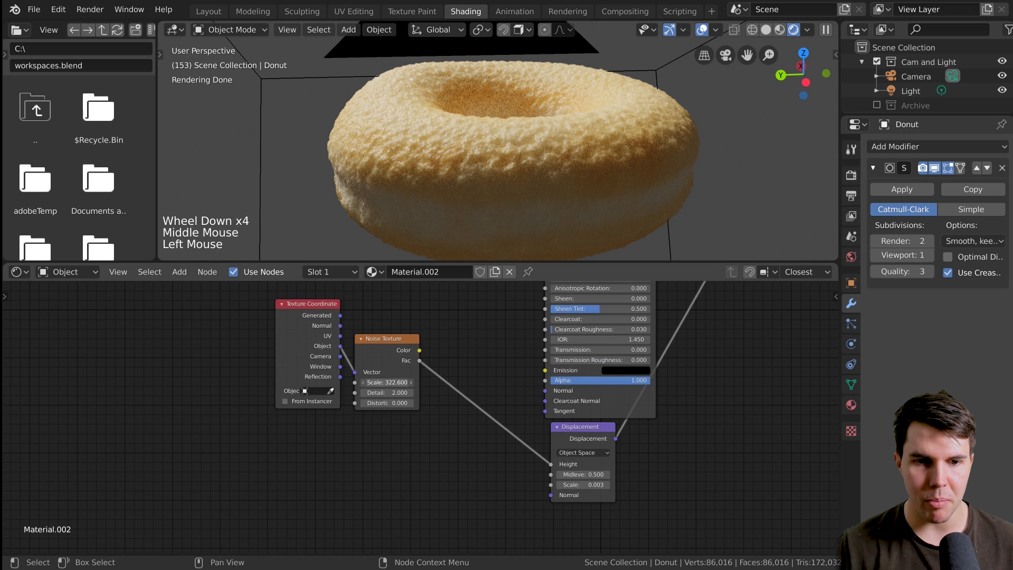
pyautogui.hotkey('alt', 'Tab')
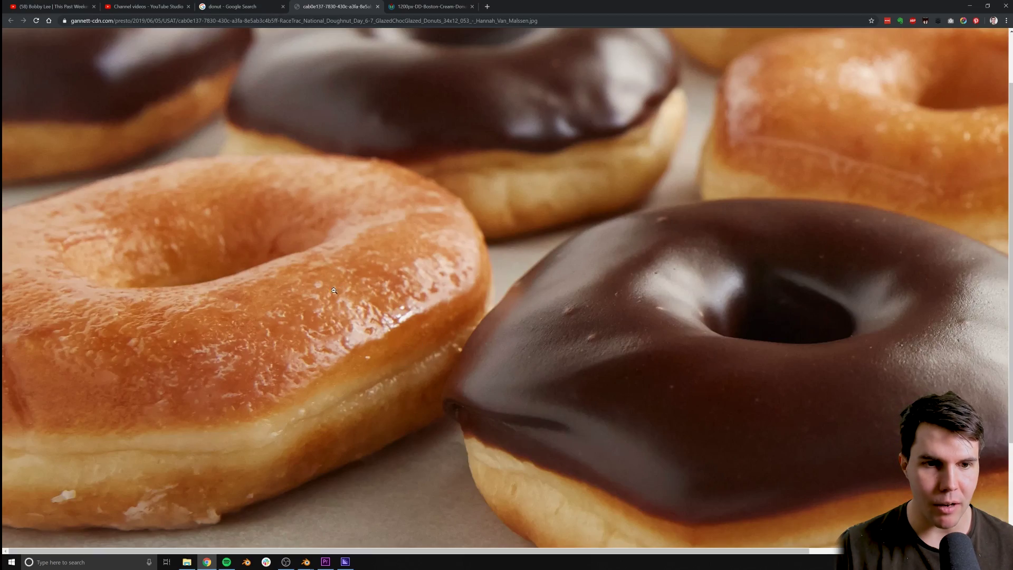
pyautogui.hotkey('alt', 'Tab')
pyautogui.click(393, 377)
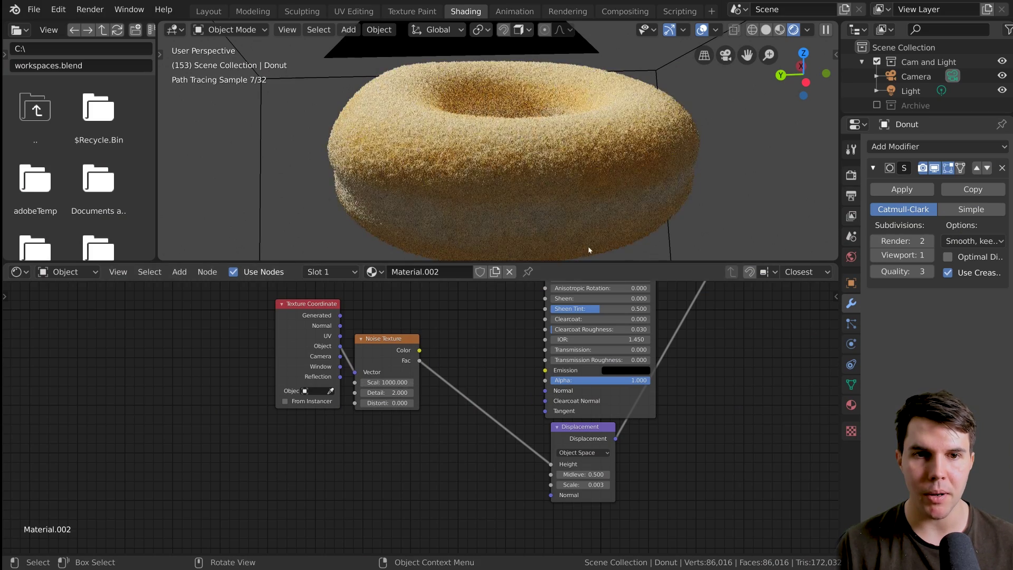
# Set the Noise Texture's Scale to 1500 for finer bumps.
pyautogui.click(390, 361)
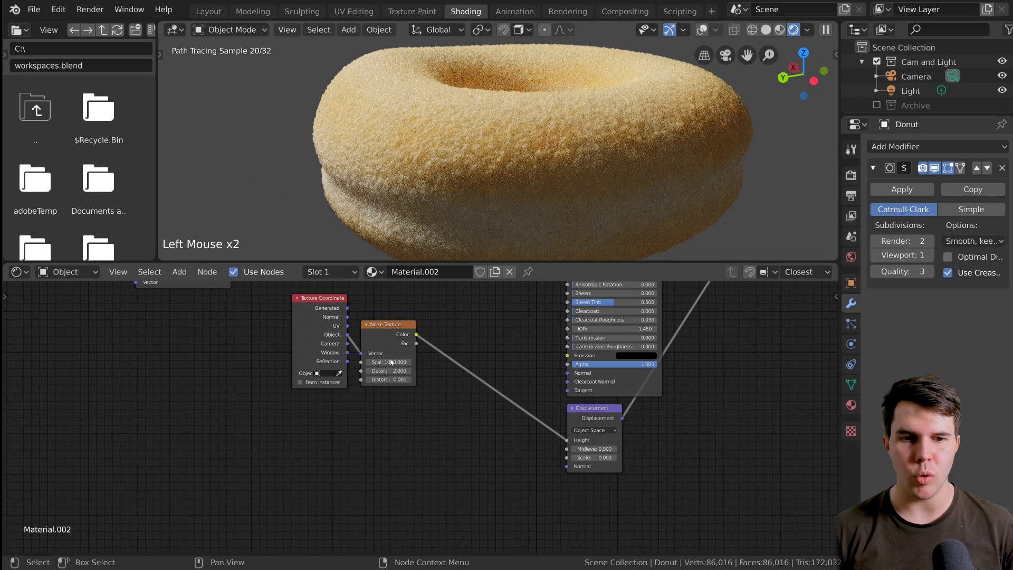
pyautogui.click(390, 362)
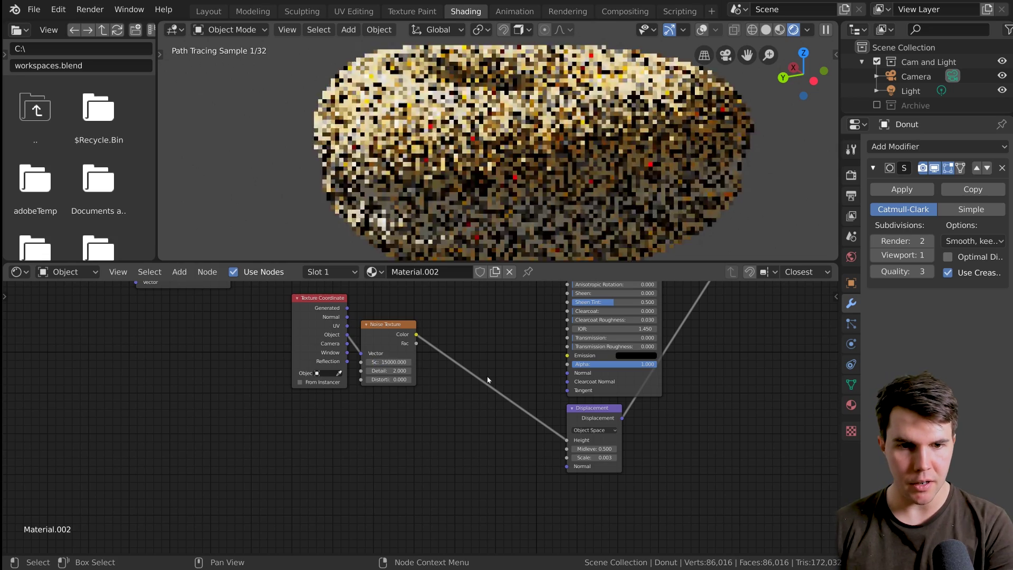
pyautogui.click(390, 361)
pyautogui.press('BackSpace')
pyautogui.press('Return')
# Examine the finer bumps on the rendered donut up close and as a whole.
pyautogui.scroll(2, 515, 189)
pyautogui.scroll(1, 515, 189)
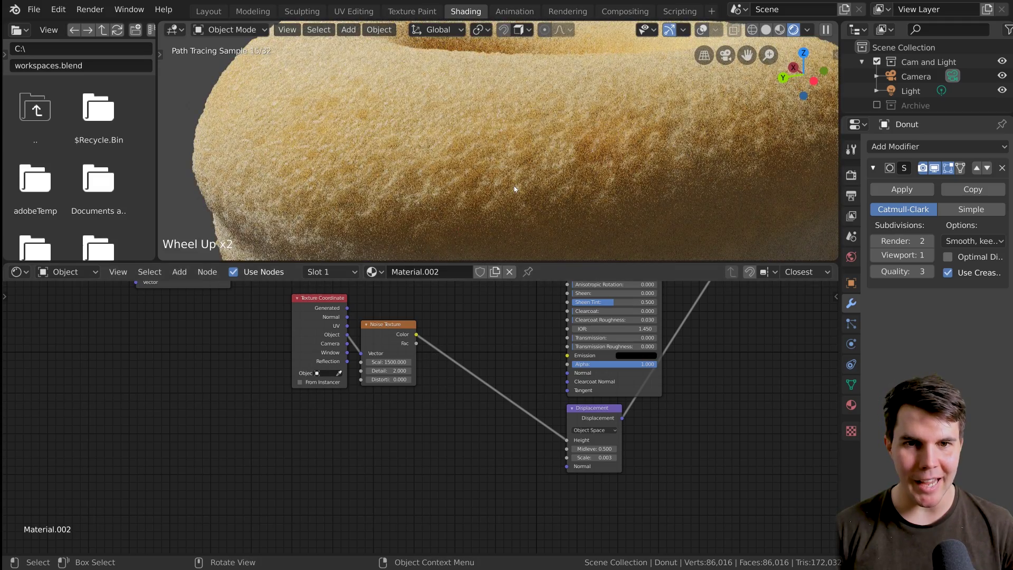
pyautogui.scroll(-2, 514, 189)
pyautogui.hotkey('alt', 'a')
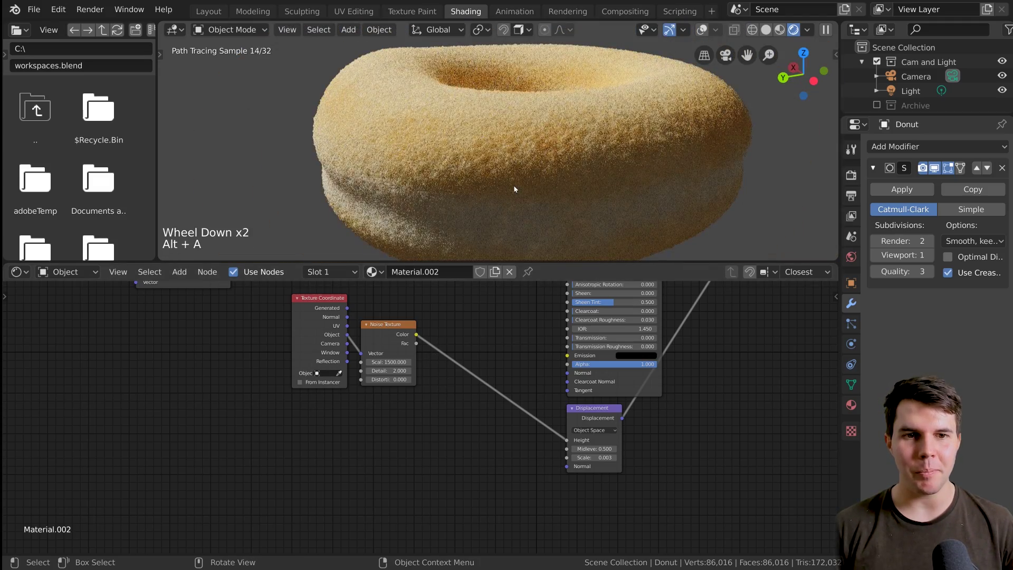
pyautogui.scroll(-1, 515, 189)
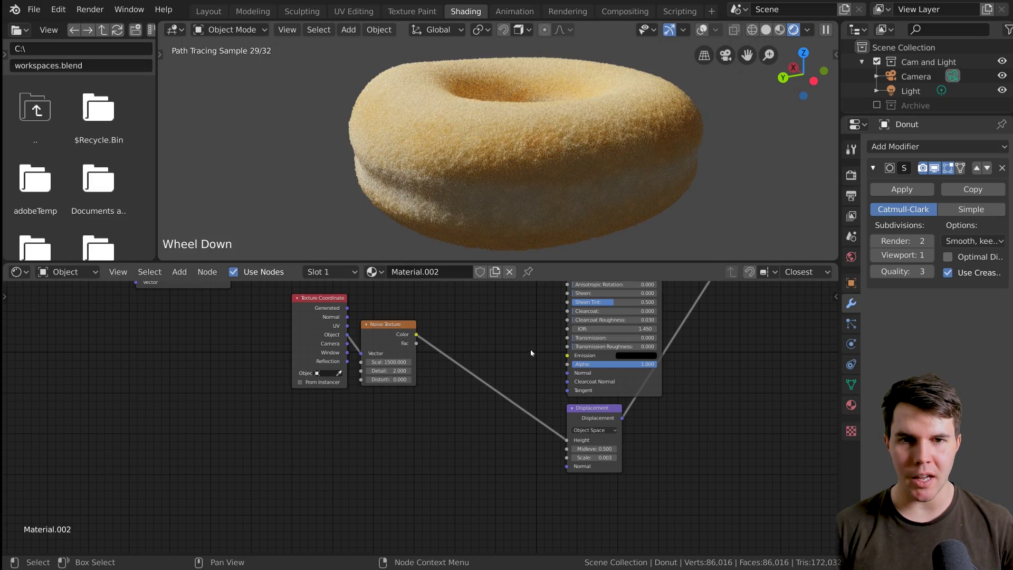
pyautogui.moveTo(514, 179); pyautogui.dragTo(531, 207, button='middle')
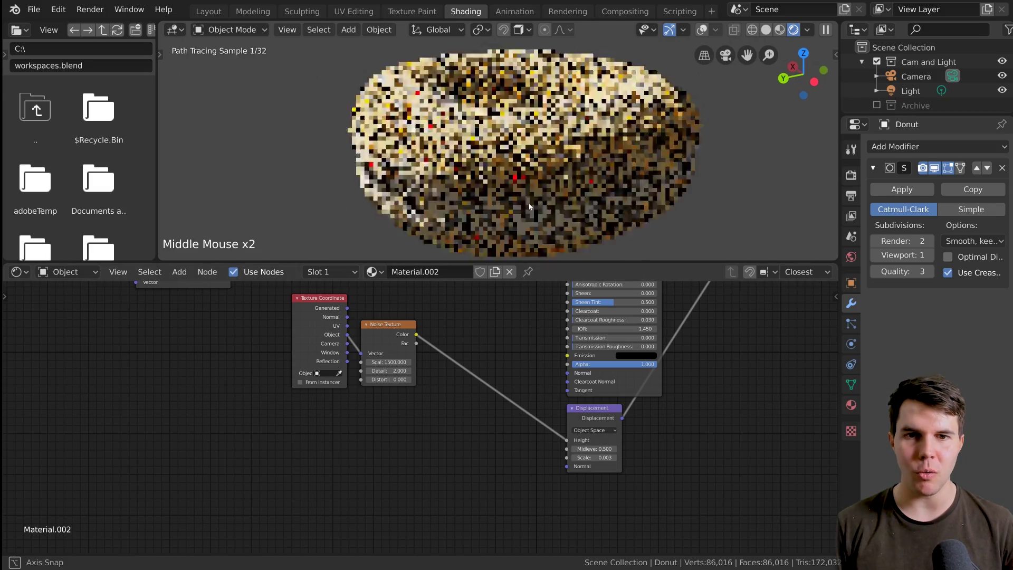
pyautogui.scroll(-1, 515, 211)
pyautogui.scroll(1, 515, 211)
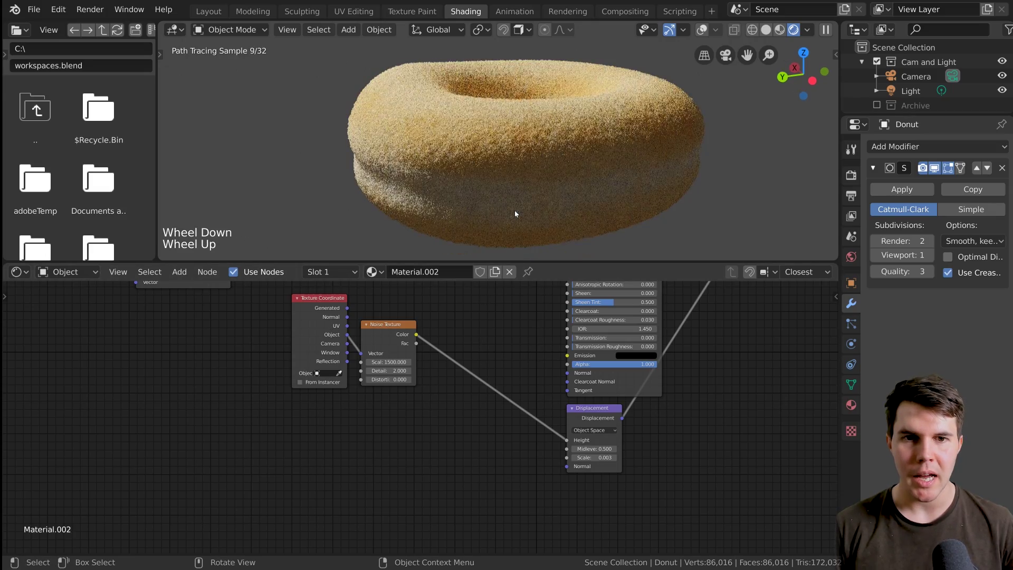
# Move the Donut_Tutorial_Texture image node closer to the Principled BSDF, just above the Texture Coordinate node.
pyautogui.scroll(-2, 486, 353)
pyautogui.moveTo(486, 353); pyautogui.dragTo(374, 422, button='middle')
pyautogui.scroll(-2, 375, 422)
pyautogui.scroll(3, 372, 420)
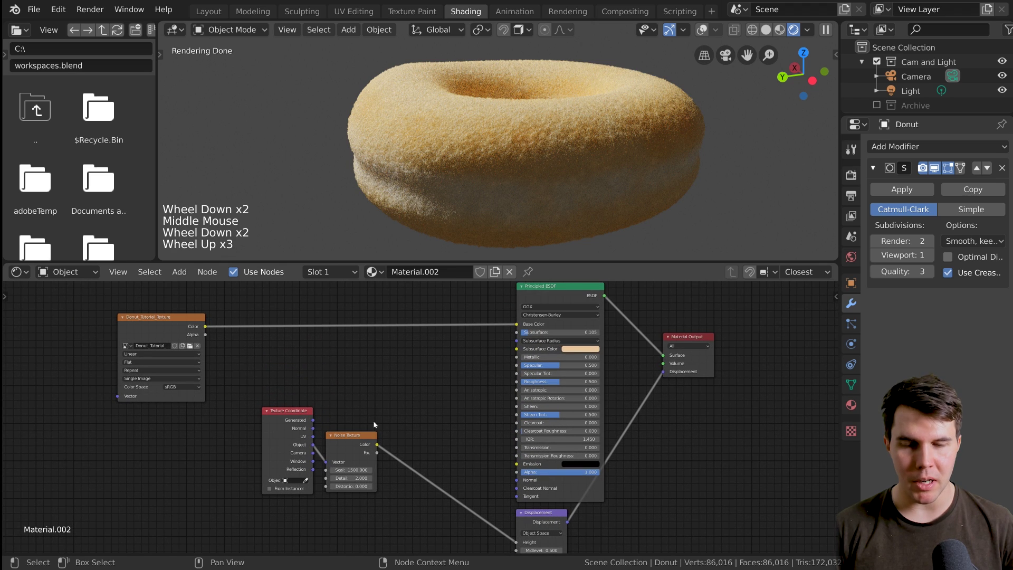
pyautogui.click(163, 330)
pyautogui.press('g')
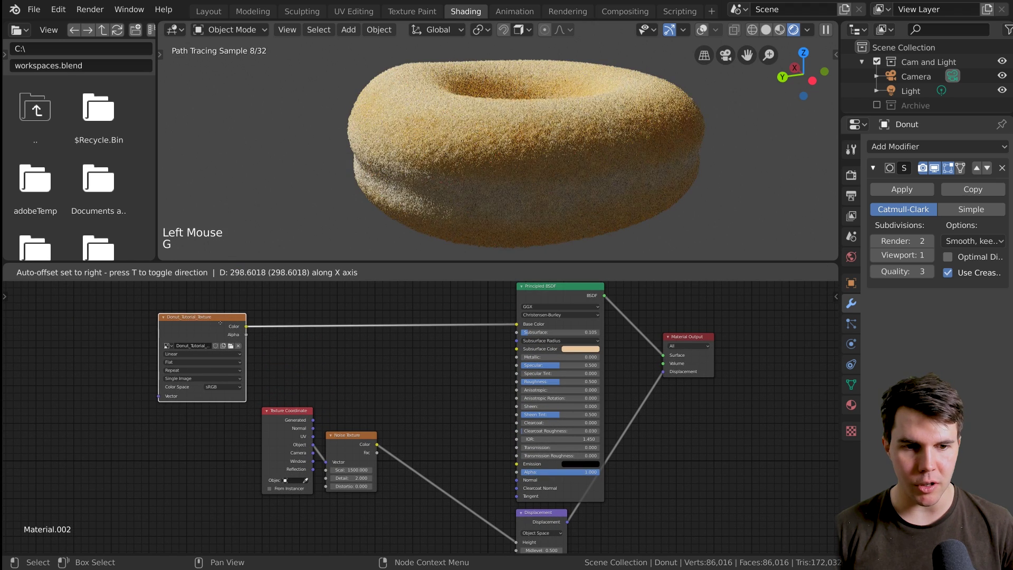
pyautogui.click(228, 323)
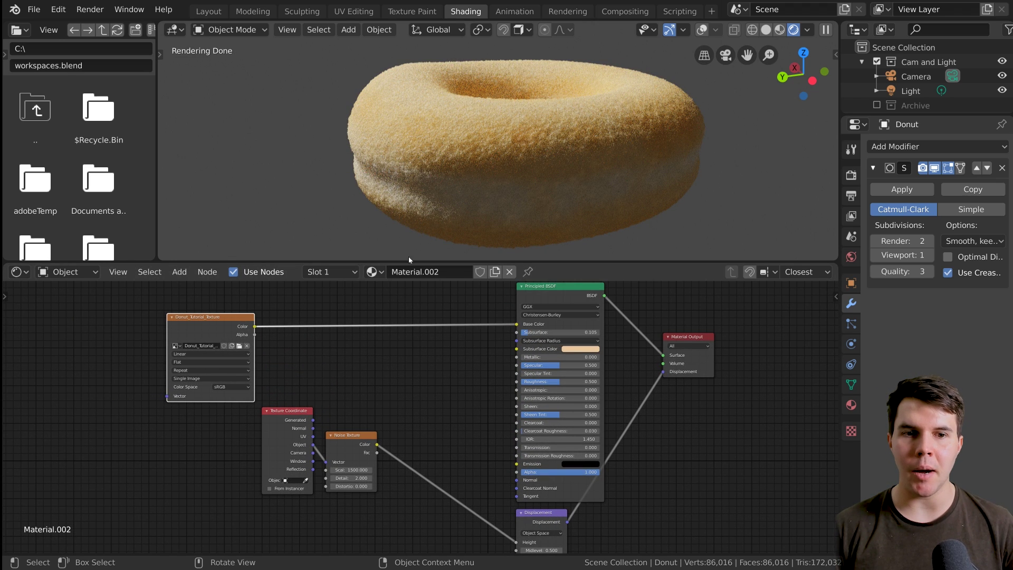
pyautogui.moveTo(364, 492); pyautogui.dragTo(305, 408, button='middle')
pyautogui.scroll(1, 306, 408)
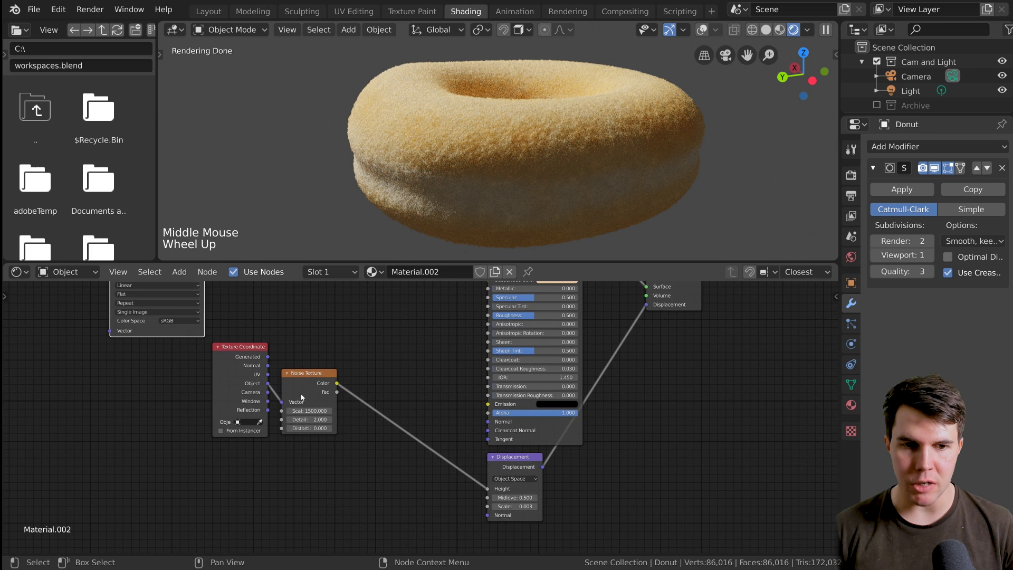